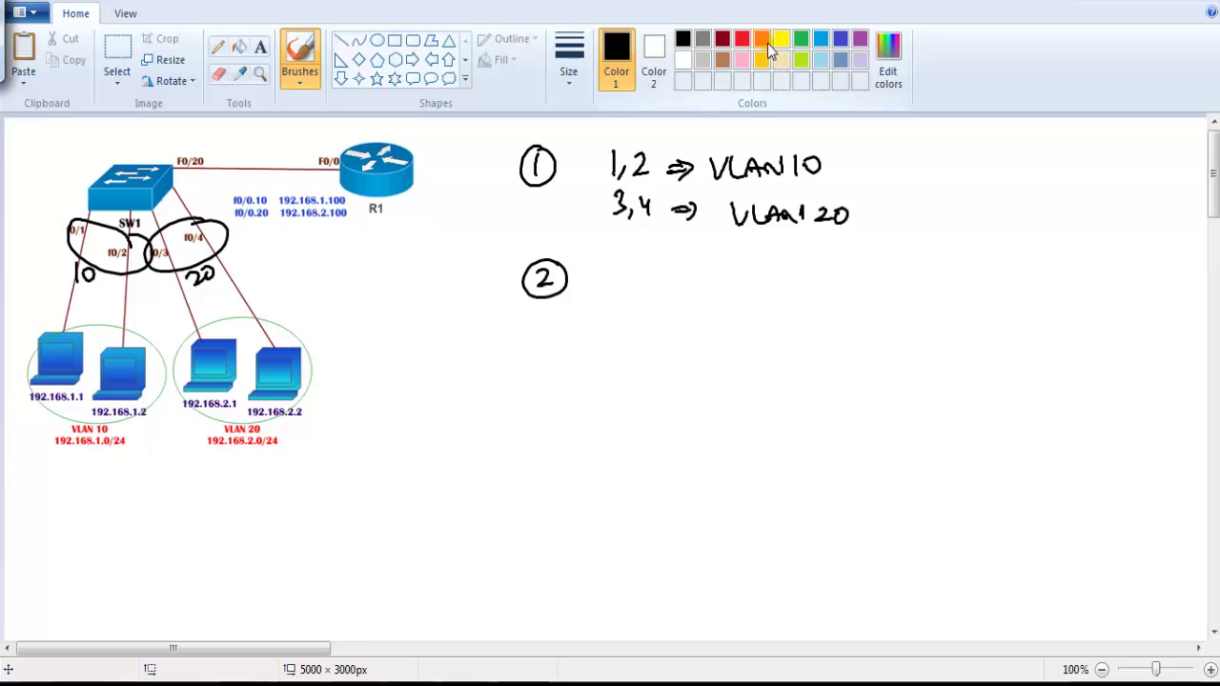
- Write the orange step 2 note making f0/20 a trunk port, then circle F0/20 in dark red labelled 'Trunk'
{"action": "left_click", "coordinate": [761, 38]}
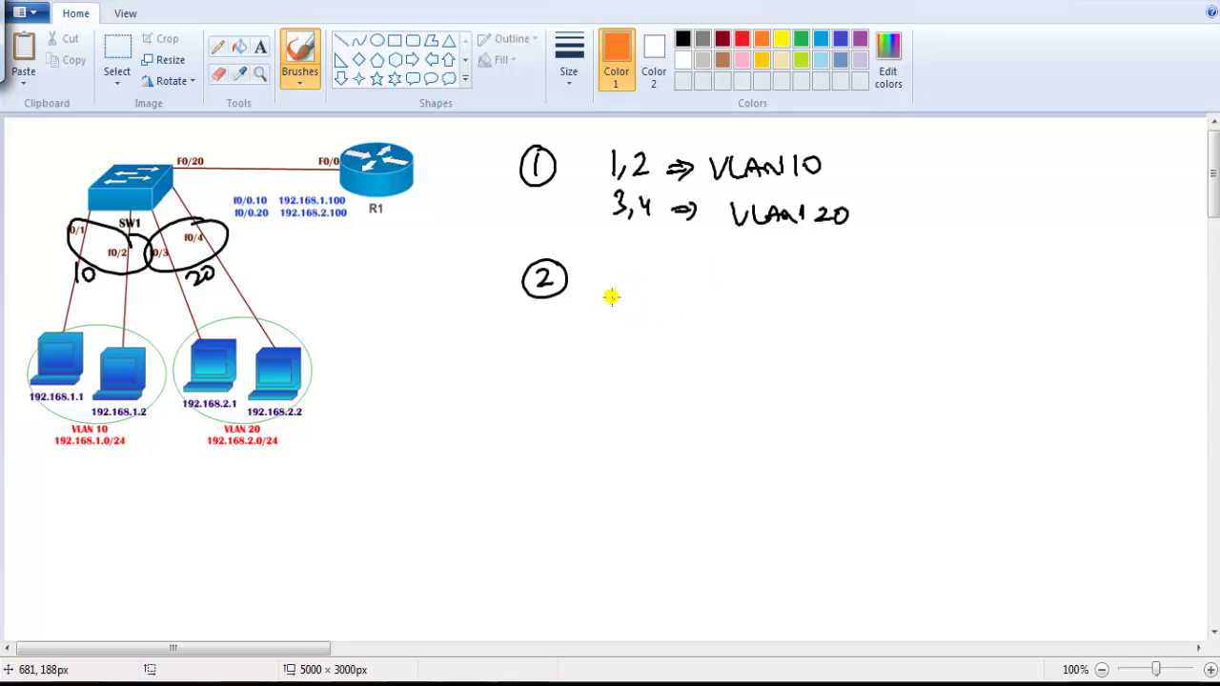
{"action": "mouse_move", "coordinate": [599, 275]}
{"action": "left_mouse_down"}
{"action": "mouse_move", "coordinate": [765, 305]}
{"action": "mouse_move", "coordinate": [721, 285]}
{"action": "mouse_move", "coordinate": [808, 295]}
{"action": "mouse_move", "coordinate": [820, 283]}
{"action": "mouse_move", "coordinate": [836, 295]}
{"action": "mouse_move", "coordinate": [846, 275]}
{"action": "mouse_move", "coordinate": [896, 305]}
{"action": "left_mouse_up"}
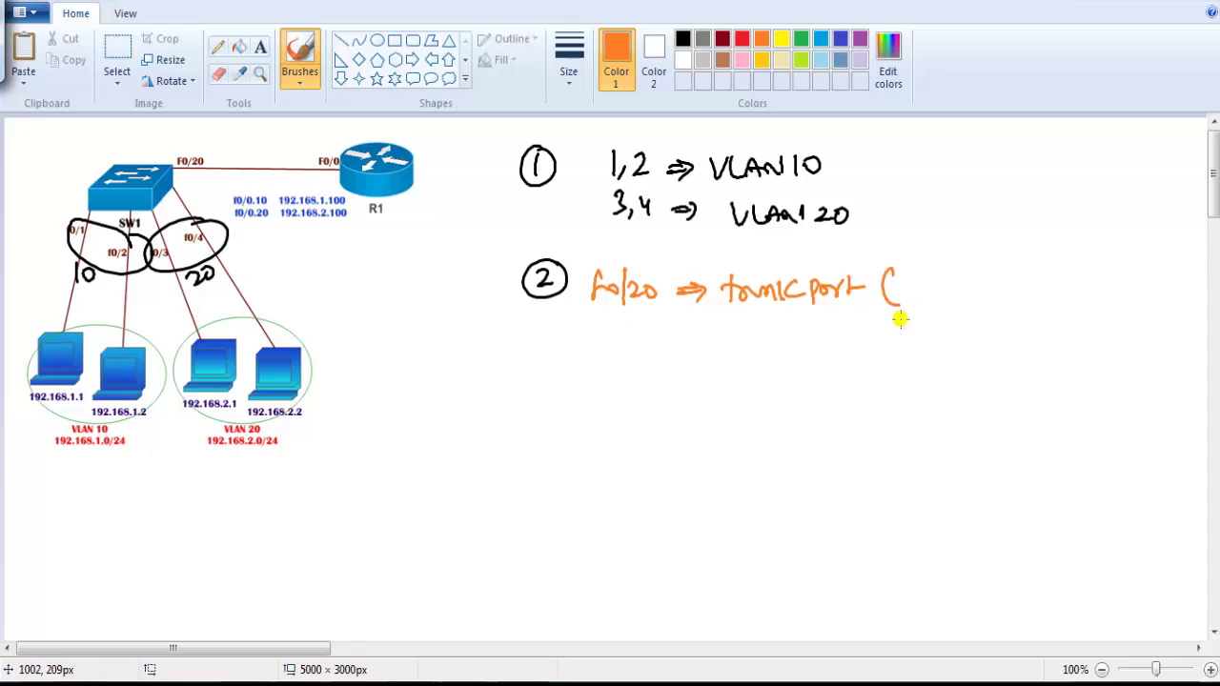
{"action": "left_click", "coordinate": [722, 38]}
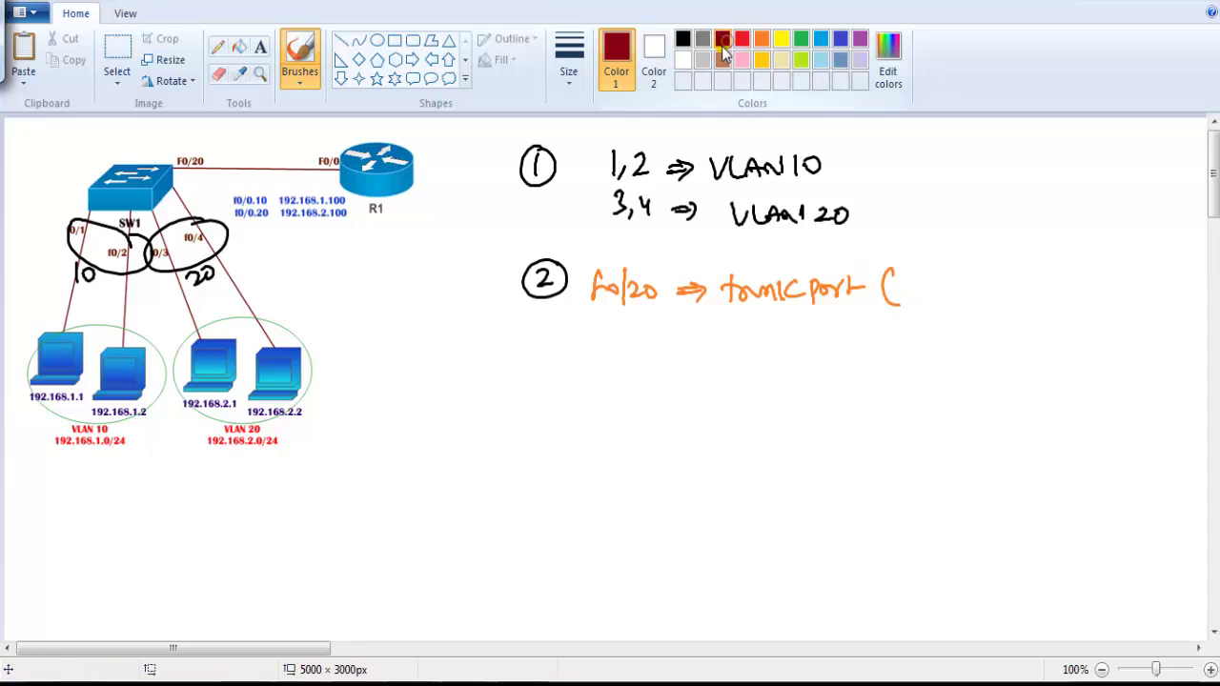
{"action": "mouse_move", "coordinate": [206, 154]}
{"action": "left_mouse_down"}
{"action": "mouse_move", "coordinate": [184, 131]}
{"action": "mouse_move", "coordinate": [159, 143]}
{"action": "left_mouse_up"}
{"action": "mouse_move", "coordinate": [185, 126]}
{"action": "left_mouse_down"}
{"action": "mouse_move", "coordinate": [225, 130]}
{"action": "mouse_move", "coordinate": [179, 120]}
{"action": "left_mouse_up"}
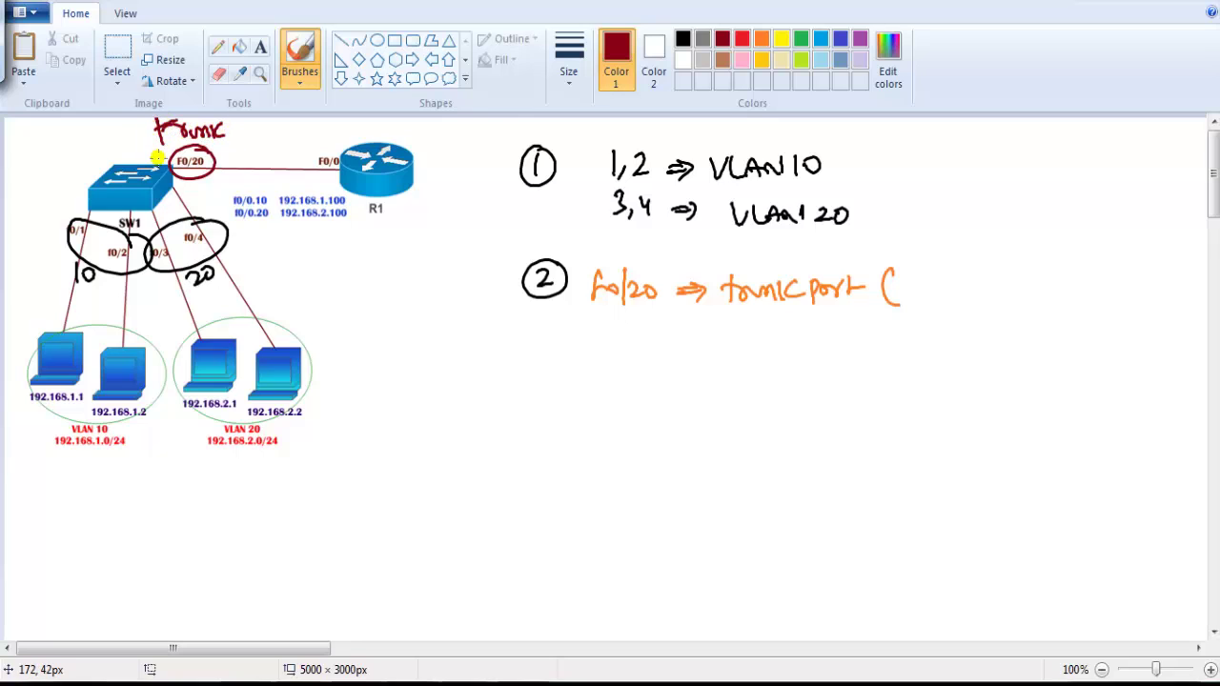
- Add a circled step 3 reading 'Create Sub-interfaces on Router'
{"action": "left_click_drag", "start_coordinate": [530, 325], "coordinate": [530, 352]}
{"action": "mouse_move", "coordinate": [538, 316]}
{"action": "left_mouse_down"}
{"action": "mouse_move", "coordinate": [613, 357]}
{"action": "mouse_move", "coordinate": [631, 341]}
{"action": "mouse_move", "coordinate": [713, 339]}
{"action": "mouse_move", "coordinate": [776, 350]}
{"action": "left_mouse_up"}
{"action": "mouse_move", "coordinate": [783, 344]}
{"action": "left_mouse_down"}
{"action": "mouse_move", "coordinate": [785, 358]}
{"action": "mouse_move", "coordinate": [966, 335]}
{"action": "mouse_move", "coordinate": [1000, 346]}
{"action": "mouse_move", "coordinate": [1042, 322]}
{"action": "mouse_move", "coordinate": [1063, 340]}
{"action": "left_mouse_up"}
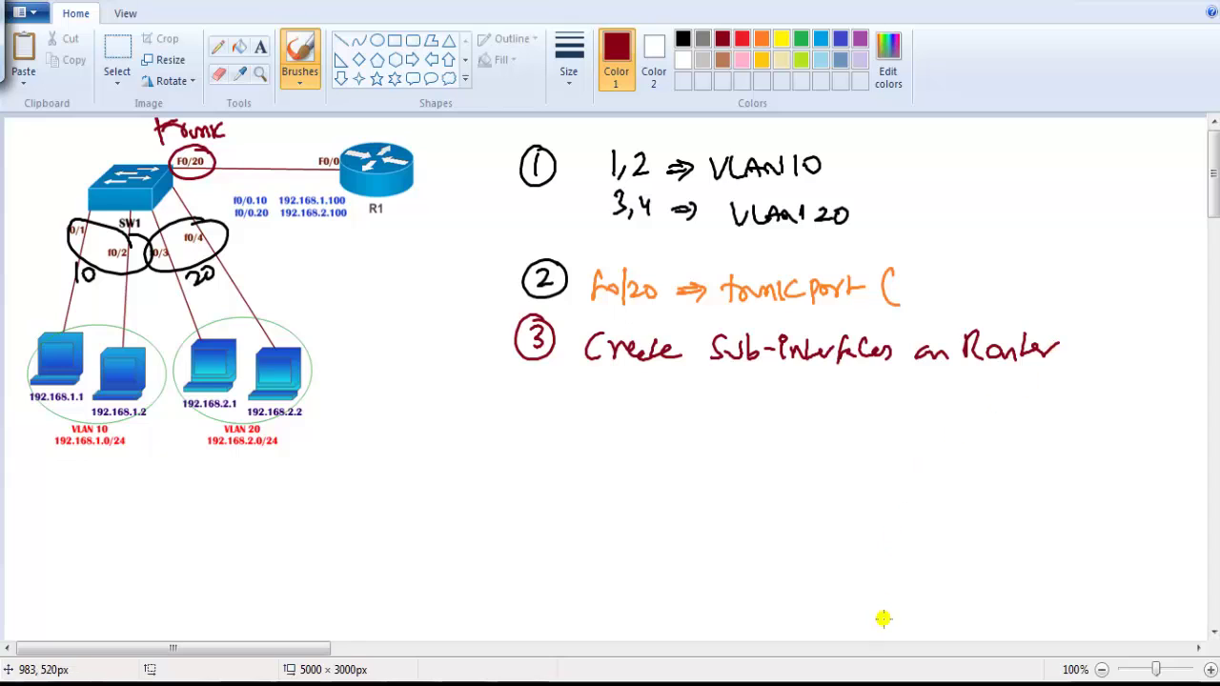
- Enter privileged mode on the Switch0 console after aborting a mistyped command
{"action": "mouse_move", "coordinate": [468, 667]}
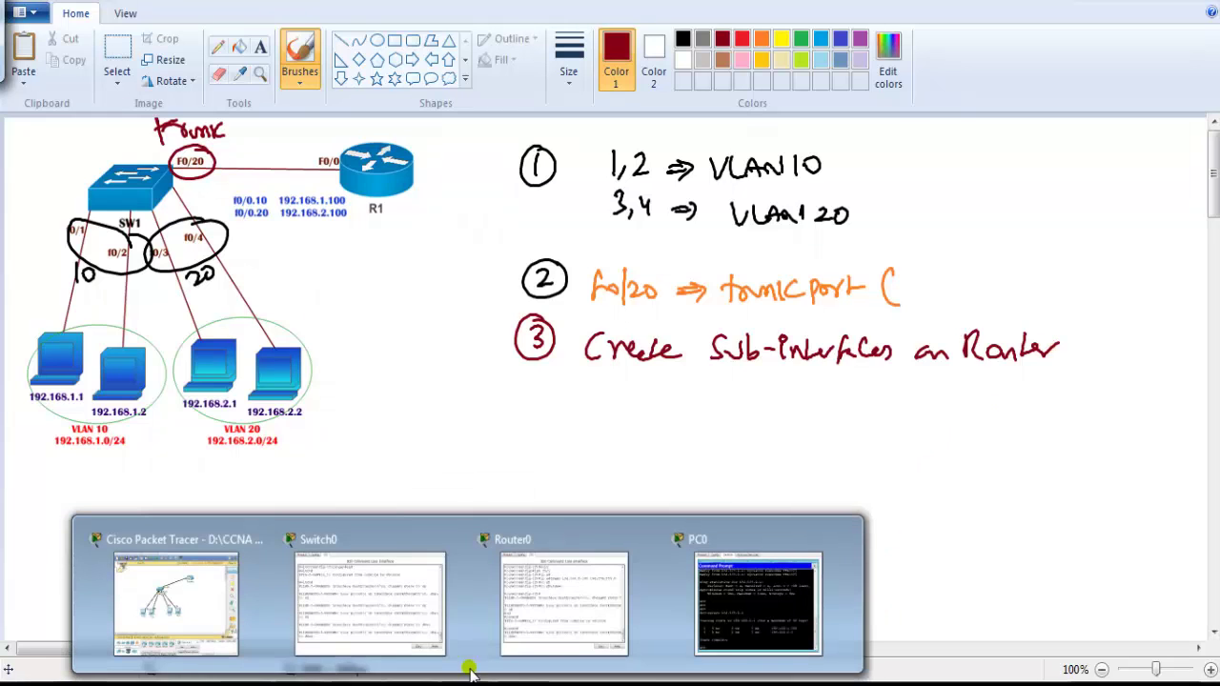
{"action": "left_click", "coordinate": [354, 591]}
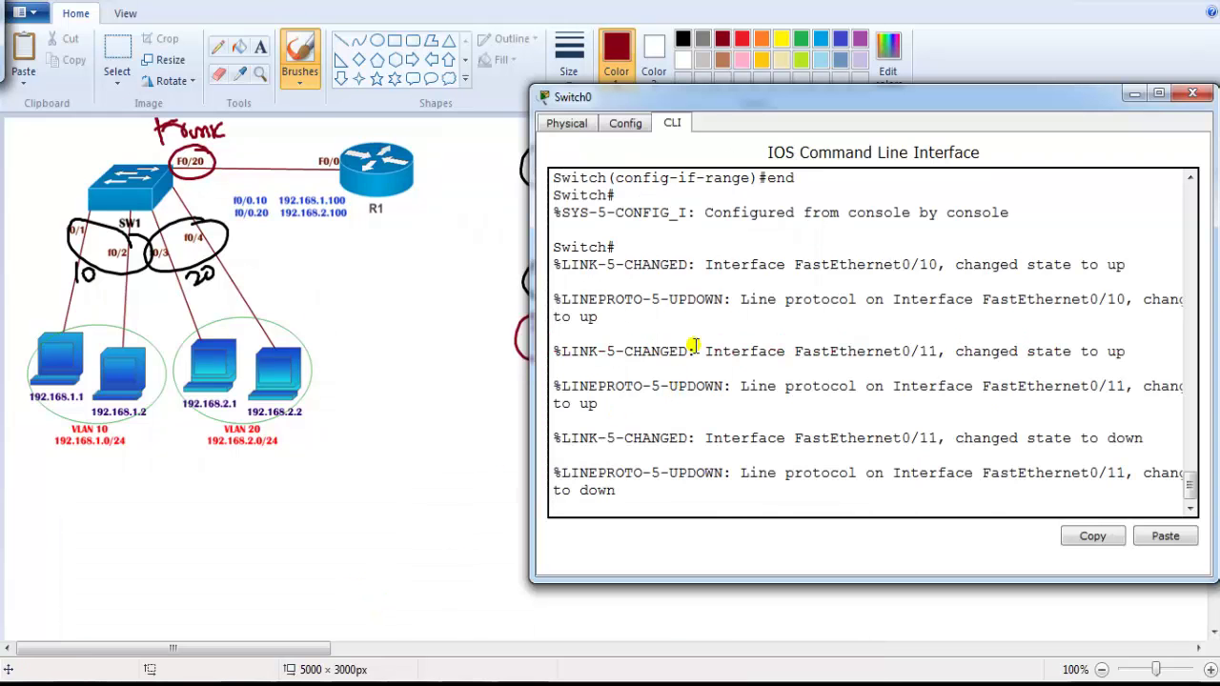
{"action": "key", "text": "Return"}
{"action": "type", "text": "em"}
{"action": "key", "text": "Return"}
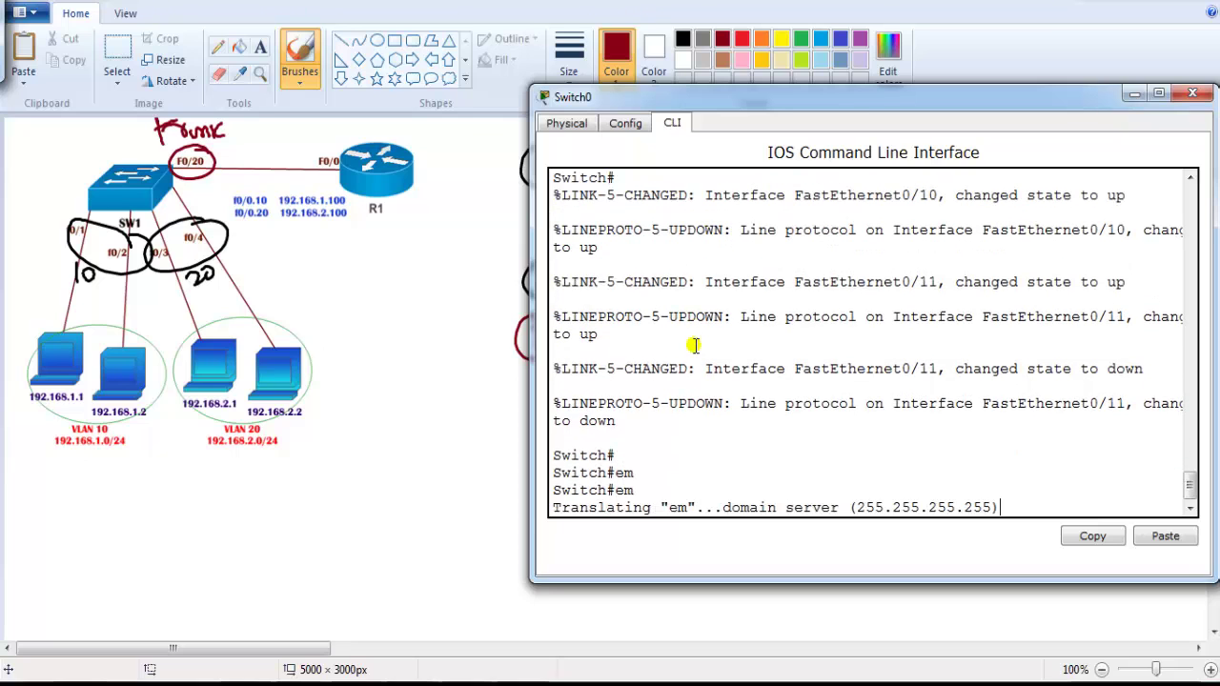
{"action": "key", "text": "ctrl+shift+6"}
{"action": "key", "text": "Return"}
{"action": "key", "text": "Return"}
{"action": "type", "text": "en"}
{"action": "key", "text": "Tab"}
{"action": "key", "text": "Return"}
- Run show vlan, highlight the VLAN 10 and VLAN 20 ports, then return to the topology
{"action": "type", "text": "sh vlan"}
{"action": "key", "text": "Tab"}
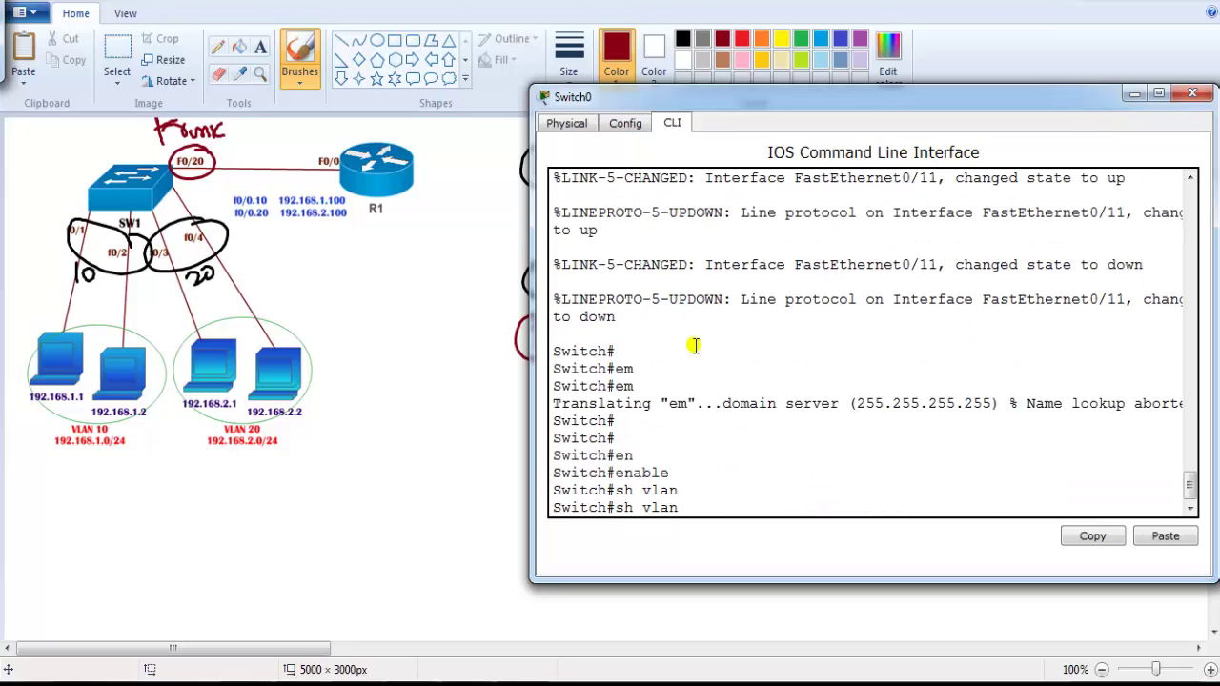
{"action": "key", "text": "Return"}
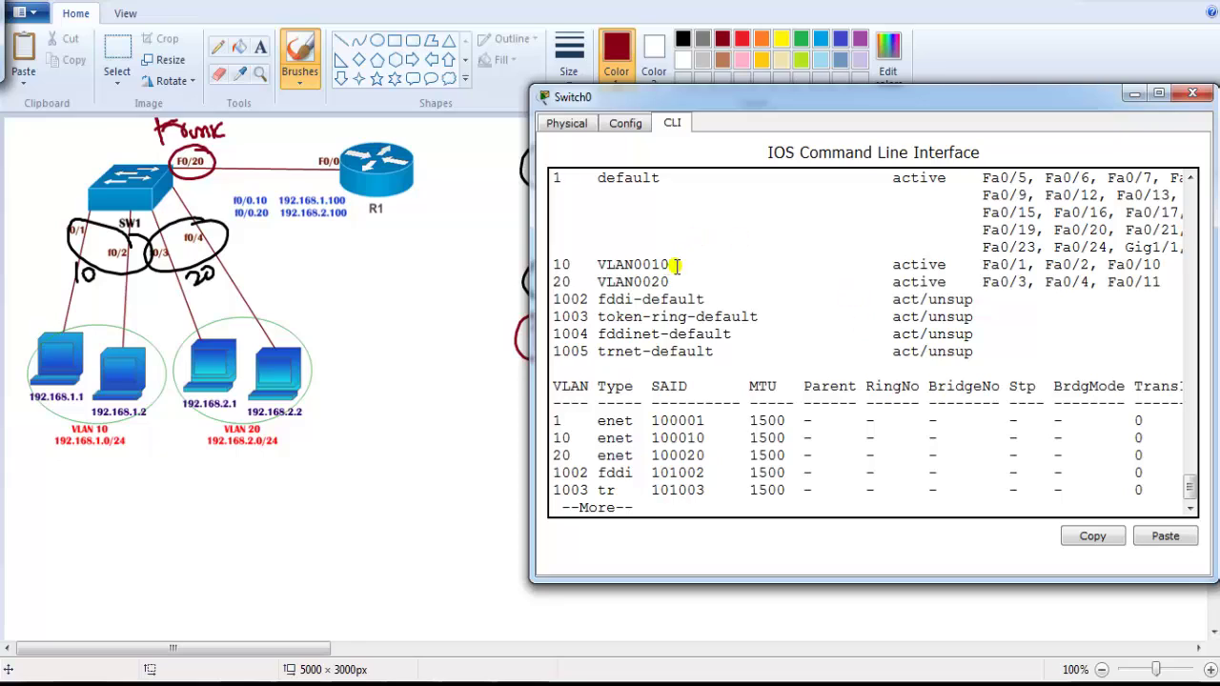
{"action": "left_click_drag", "start_coordinate": [652, 265], "coordinate": [1086, 269]}
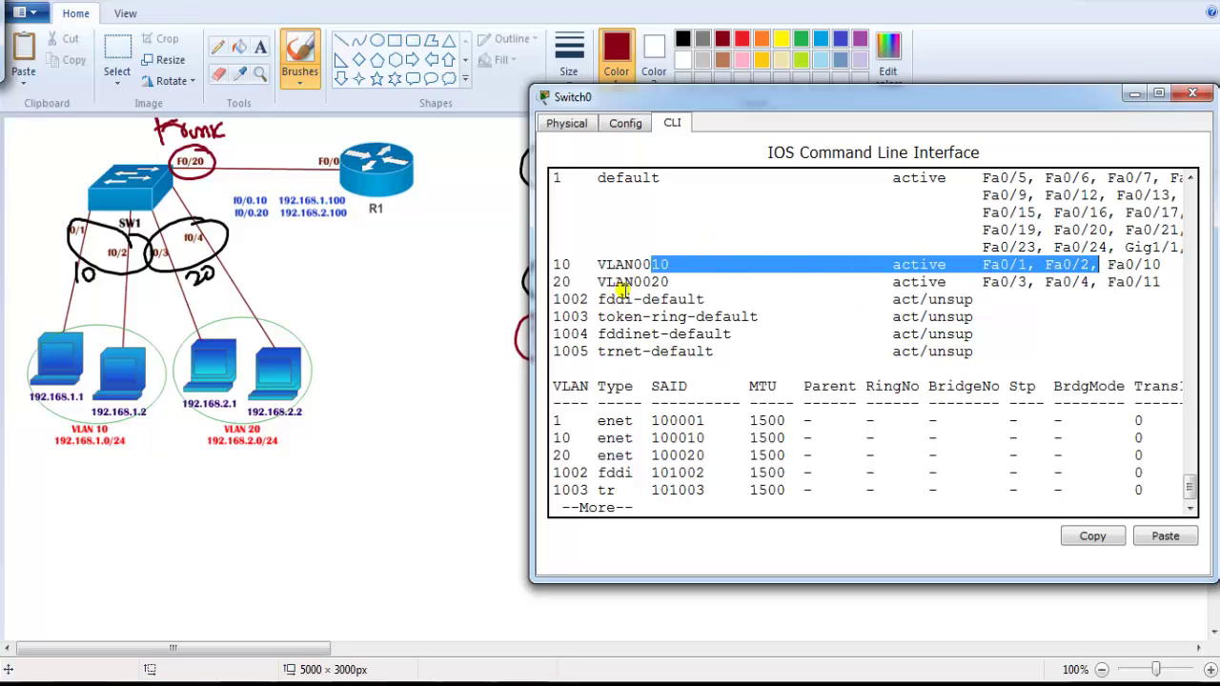
{"action": "left_click_drag", "start_coordinate": [631, 283], "coordinate": [1096, 282]}
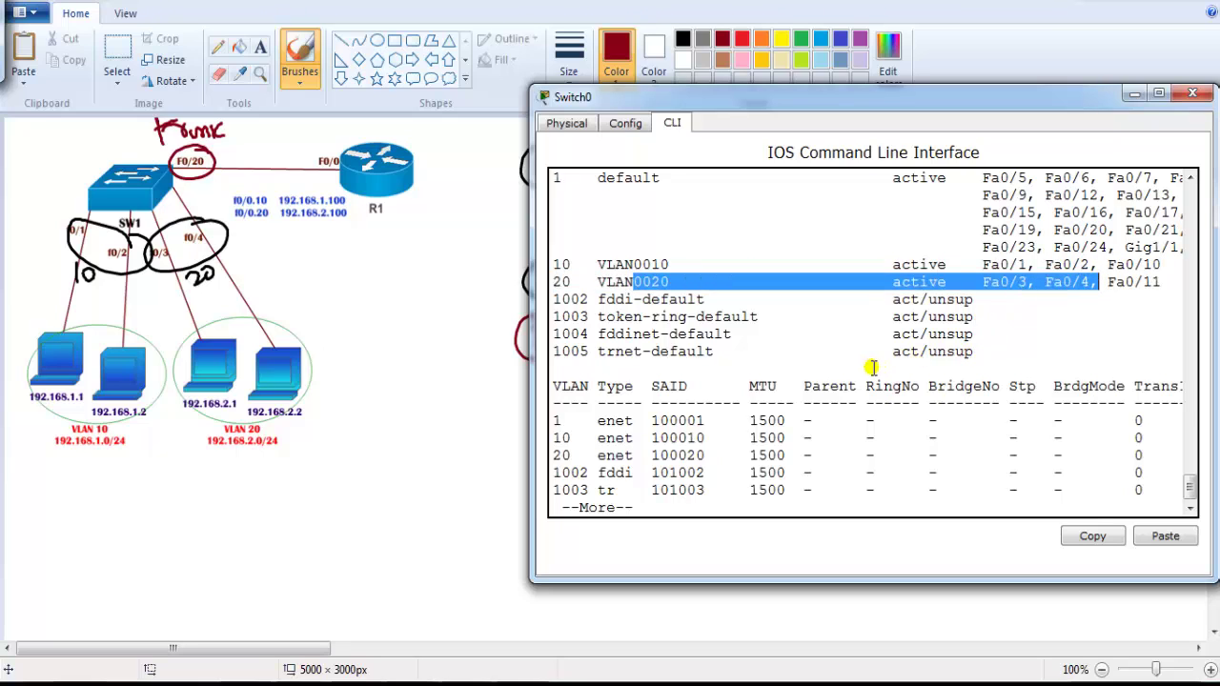
{"action": "left_click", "coordinate": [1107, 265]}
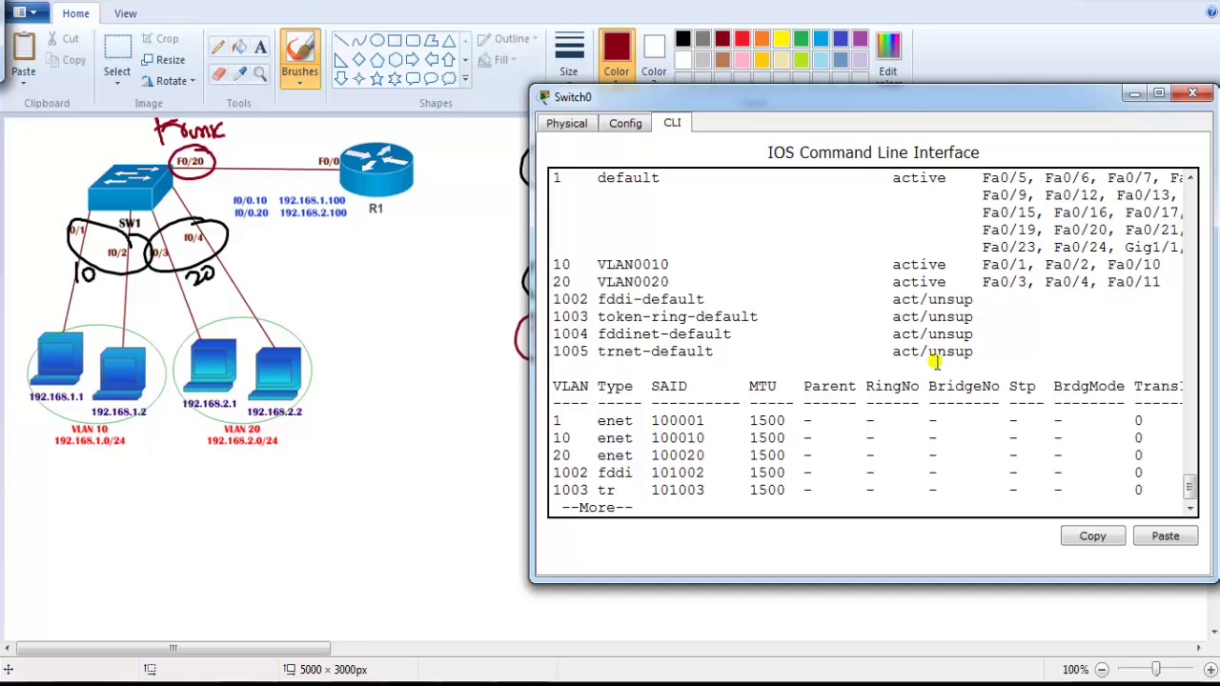
{"action": "mouse_move", "coordinate": [467, 679]}
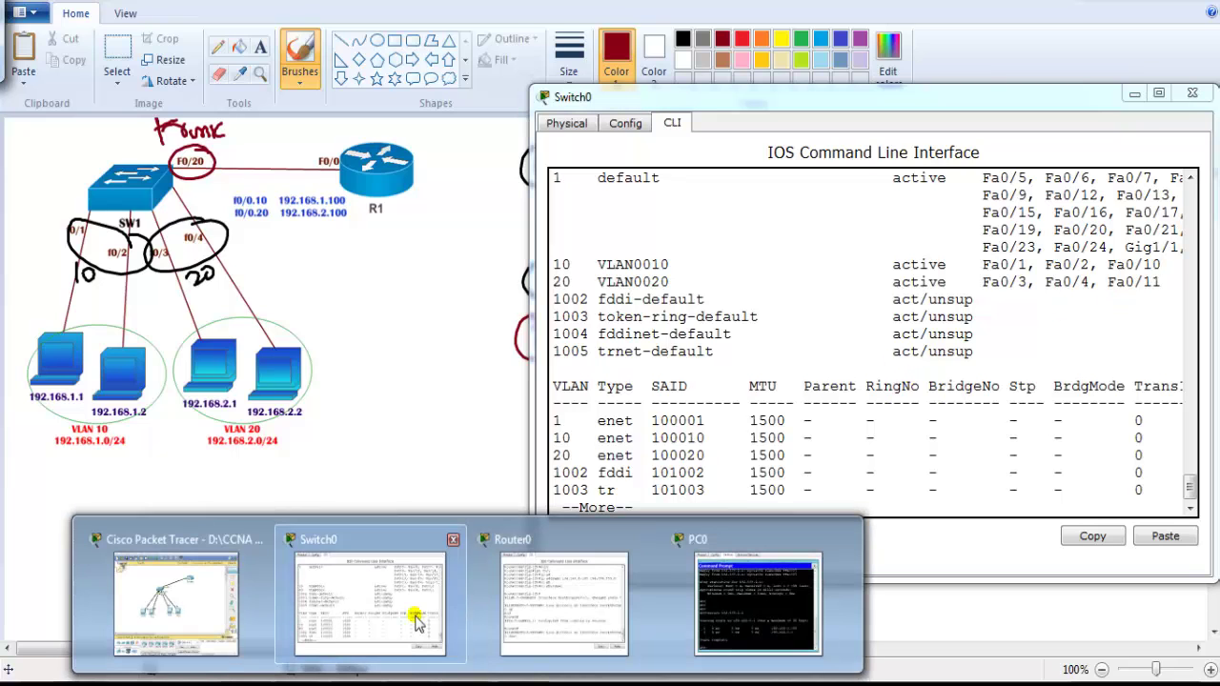
{"action": "left_click", "coordinate": [210, 579]}
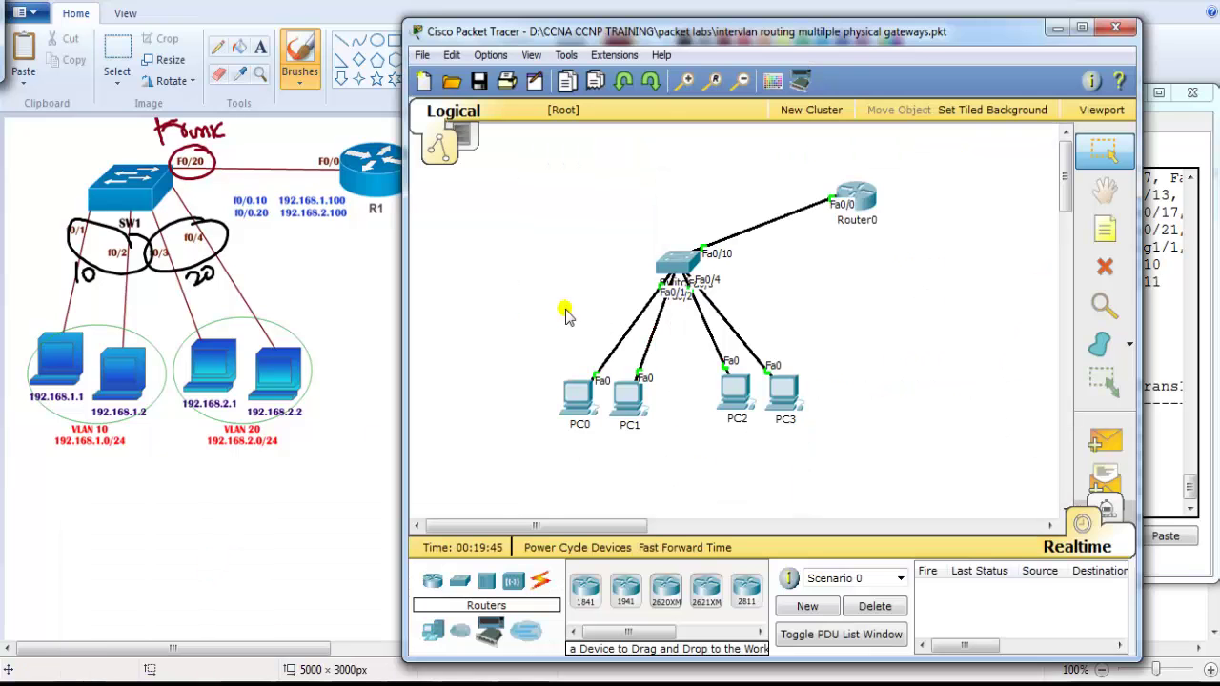
- Delete the Router0–Fa0/10 link and cable Router0 Fa0/0 to switch Fa0/20 with copper straight-through
{"action": "left_click", "coordinate": [1110, 271]}
{"action": "left_click", "coordinate": [748, 231]}
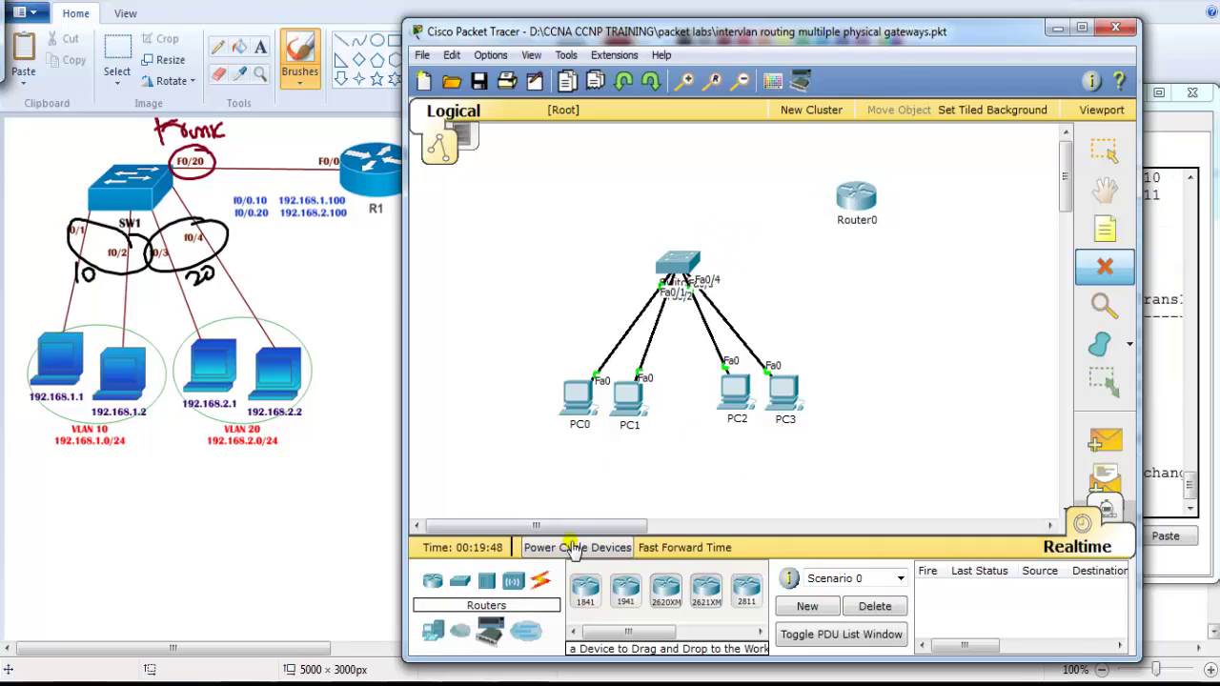
{"action": "left_click", "coordinate": [541, 580]}
{"action": "left_click", "coordinate": [665, 591]}
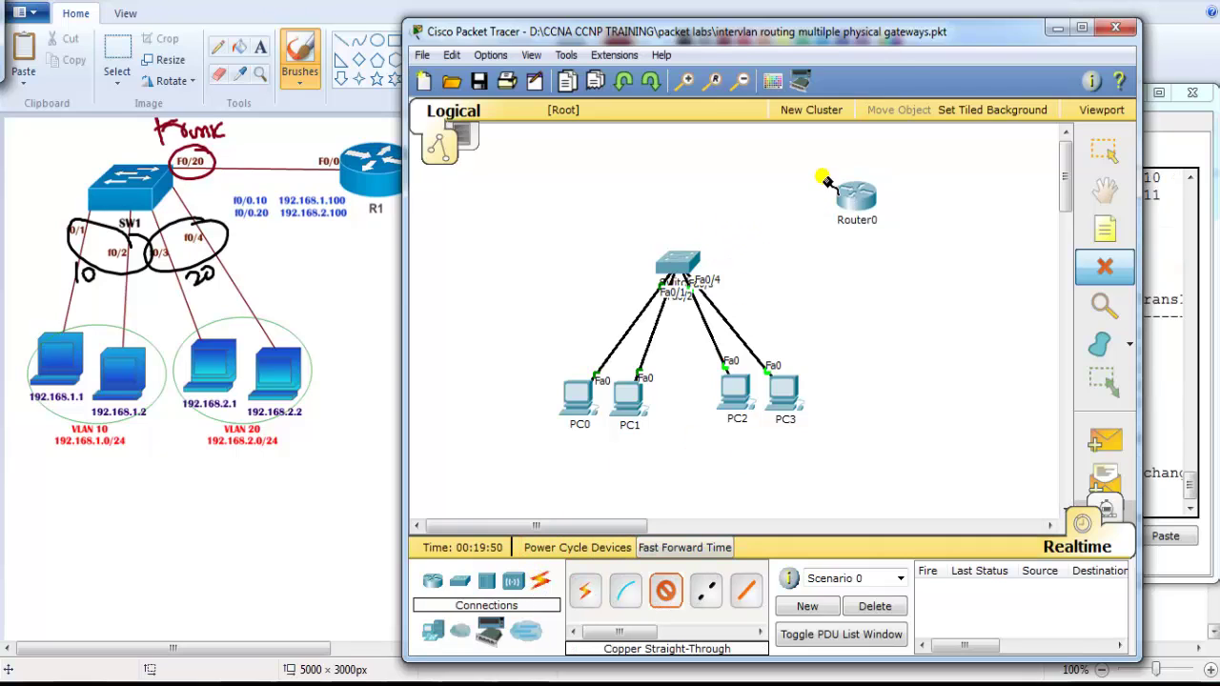
{"action": "left_click", "coordinate": [827, 183]}
{"action": "left_click", "coordinate": [869, 234]}
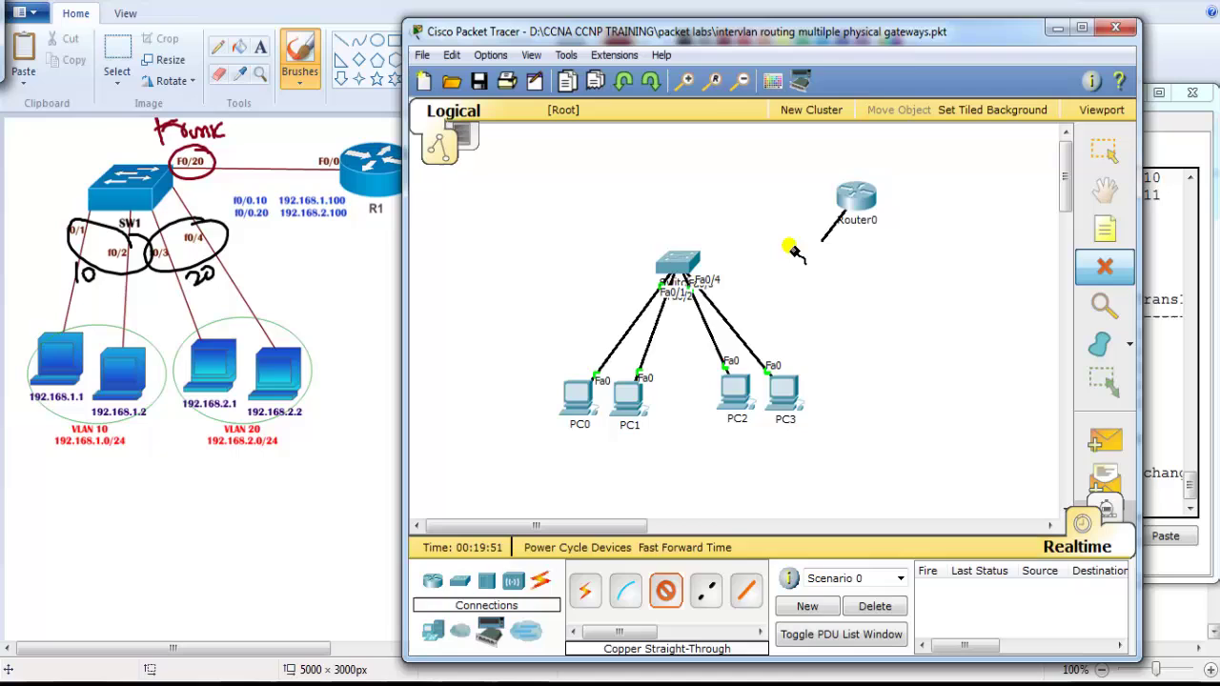
{"action": "left_click", "coordinate": [669, 274]}
{"action": "left_click", "coordinate": [681, 582]}
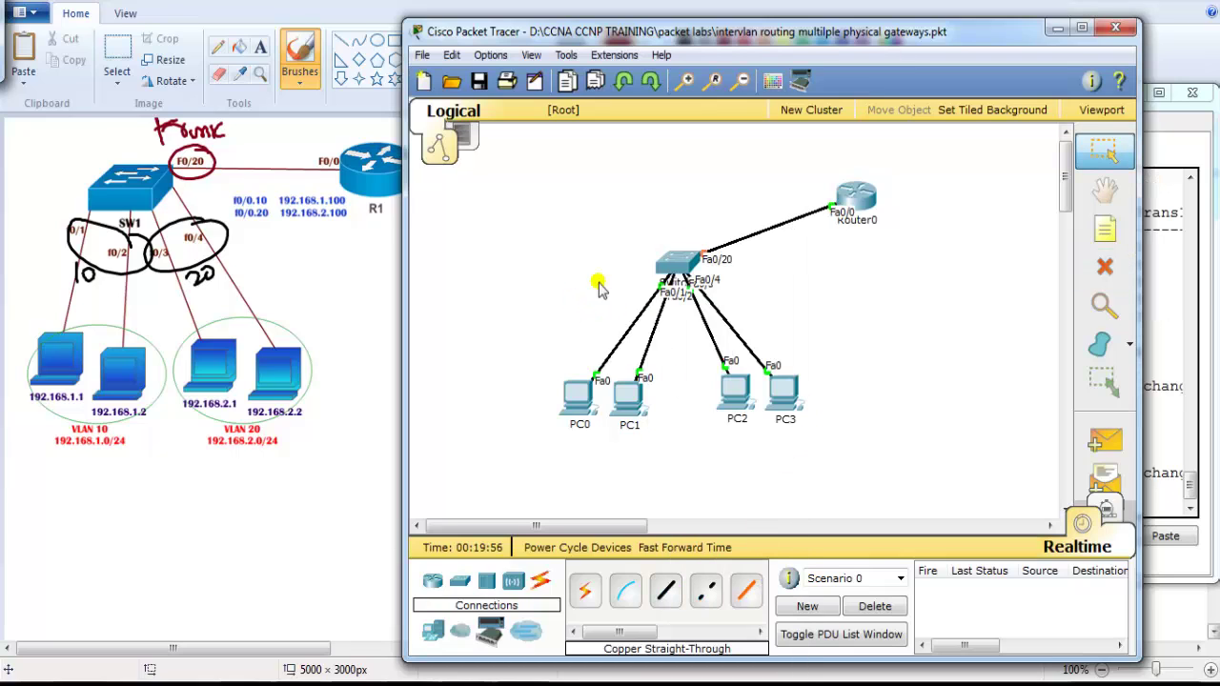
- On the Switch0 console, enter global configuration and select interface f0/20
{"action": "left_click", "coordinate": [1056, 28]}
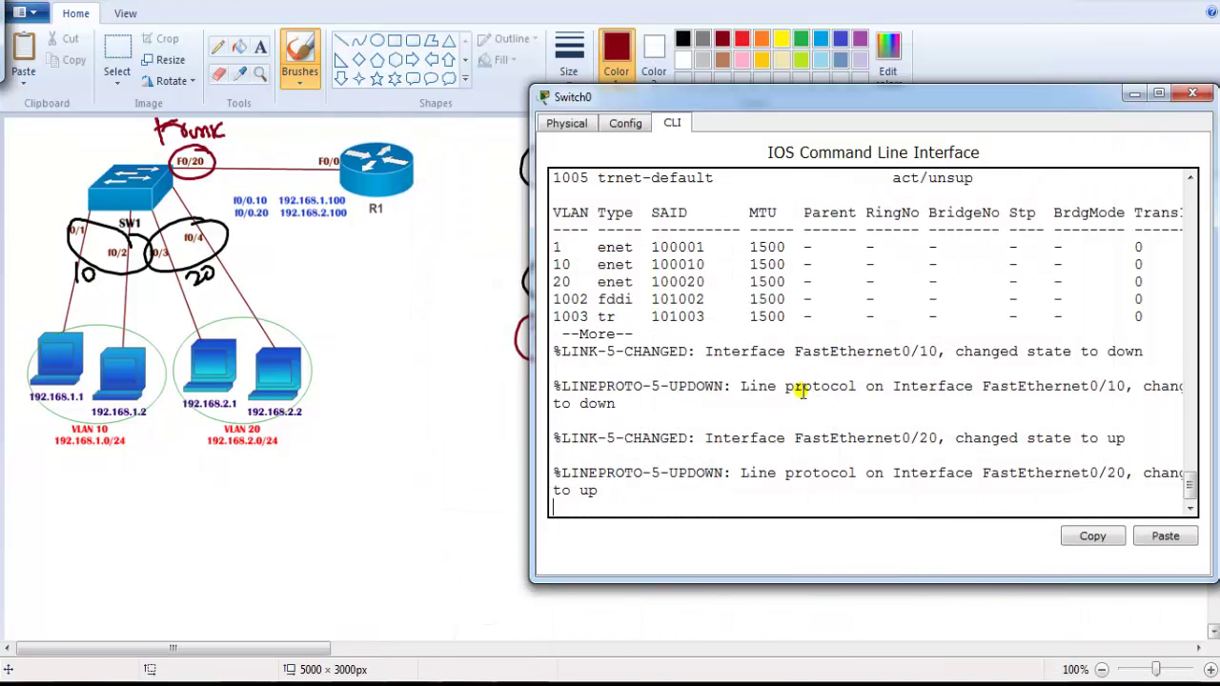
{"action": "key", "text": "Return"}
{"action": "key", "text": "Return"}
{"action": "key", "text": "Return"}
{"action": "key", "text": "Return"}
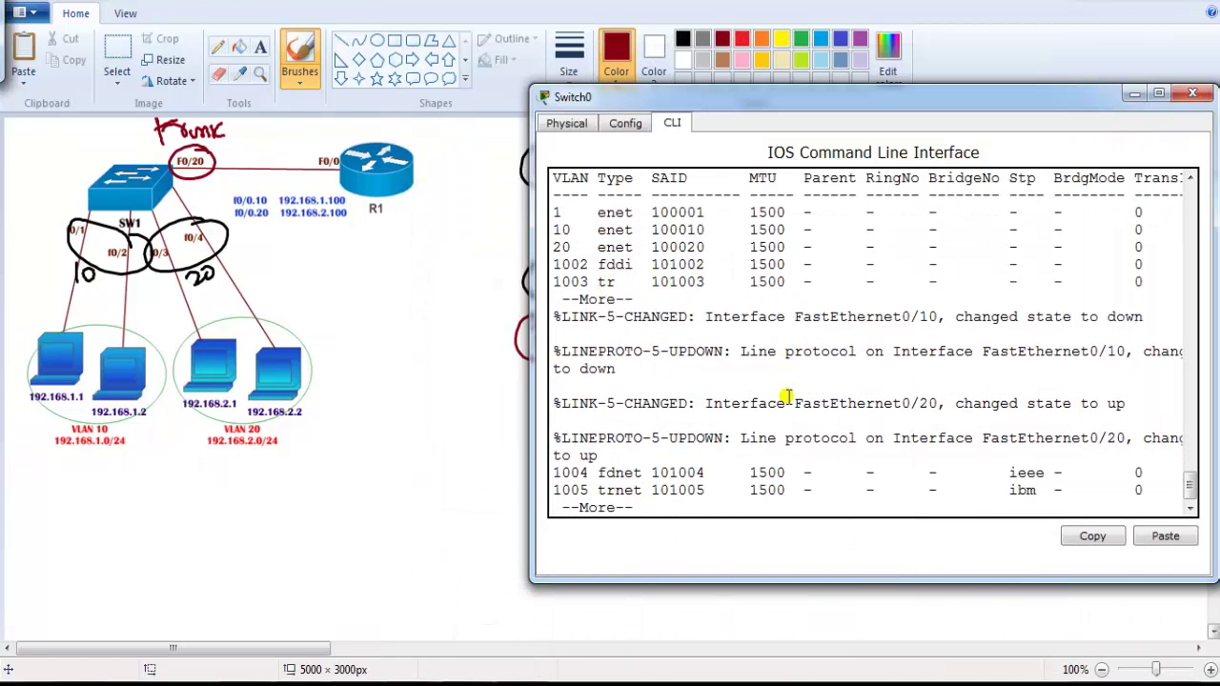
{"action": "type", "text": "cofn t"}
{"action": "key", "text": "Return"}
{"action": "type", "text": "co"}
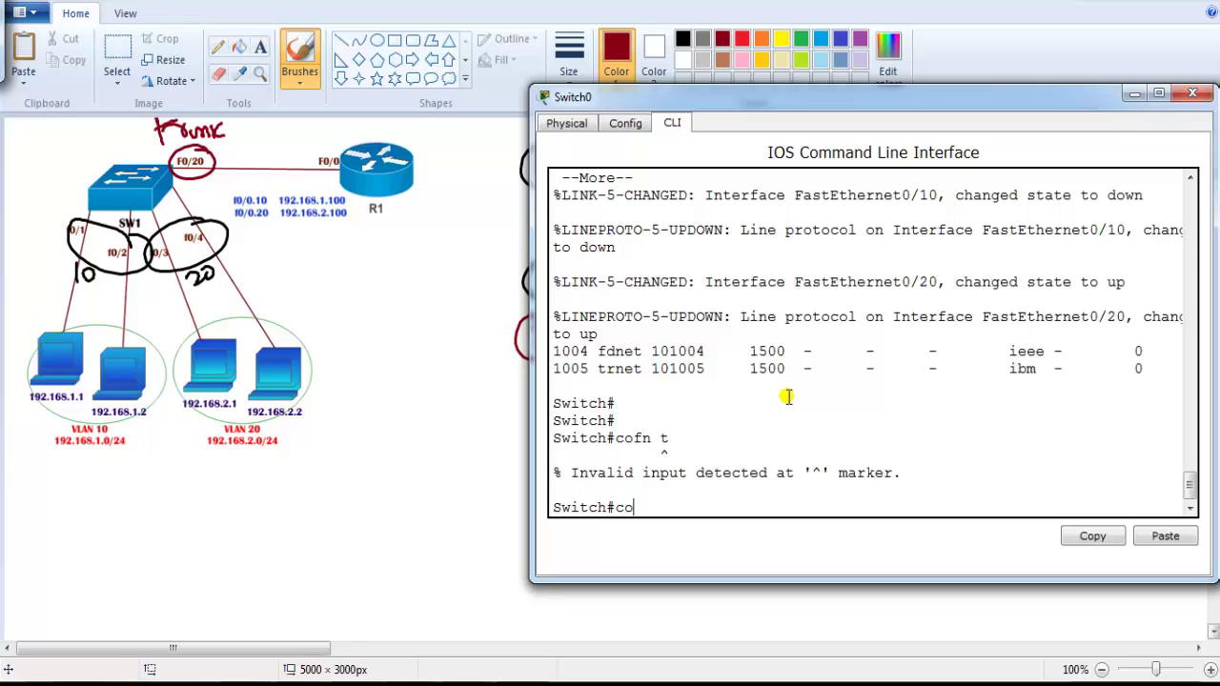
{"action": "type", "text": "nf t"}
{"action": "key", "text": "Return"}
{"action": "key", "text": "Return"}
{"action": "type", "text": "int f0/20"}
{"action": "key", "text": "Return"}
- Set f0/20 to switchport mode trunk, highlight the command, and minimize the switch console
{"action": "type", "text": "swm"}
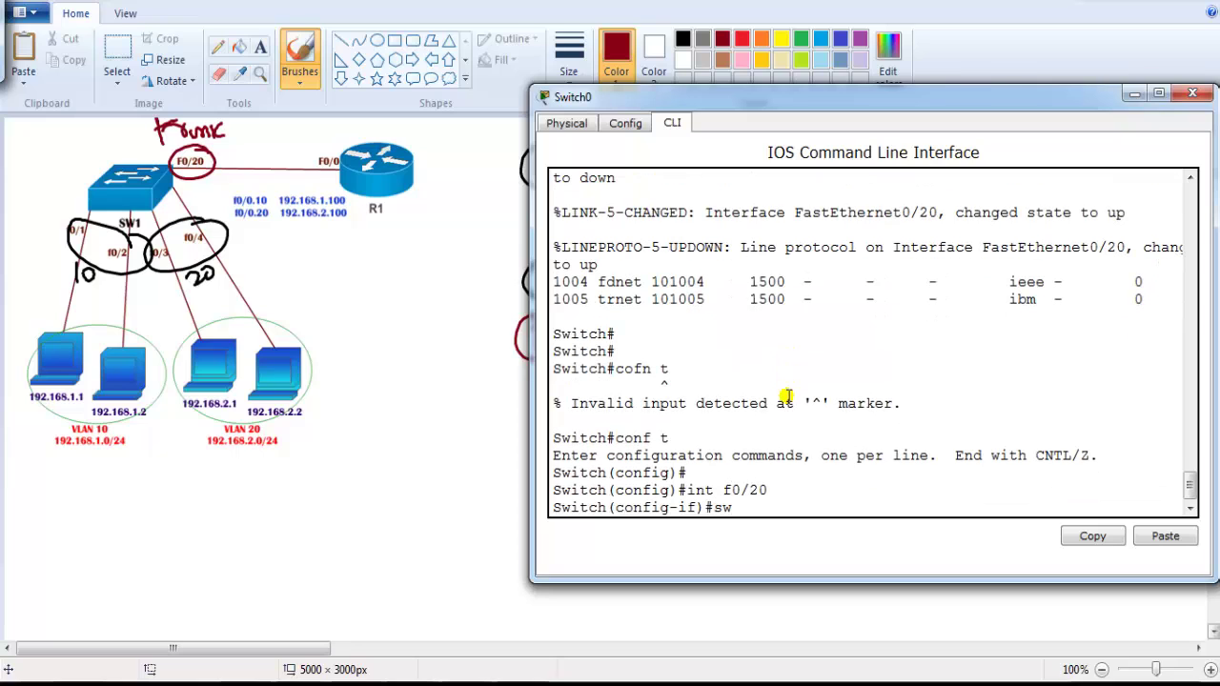
{"action": "key", "text": "Tab"}
{"action": "type", "text": "o"}
{"action": "key", "text": "Tab"}
{"action": "key", "text": "BackSpace"}
{"action": "key", "text": "Tab"}
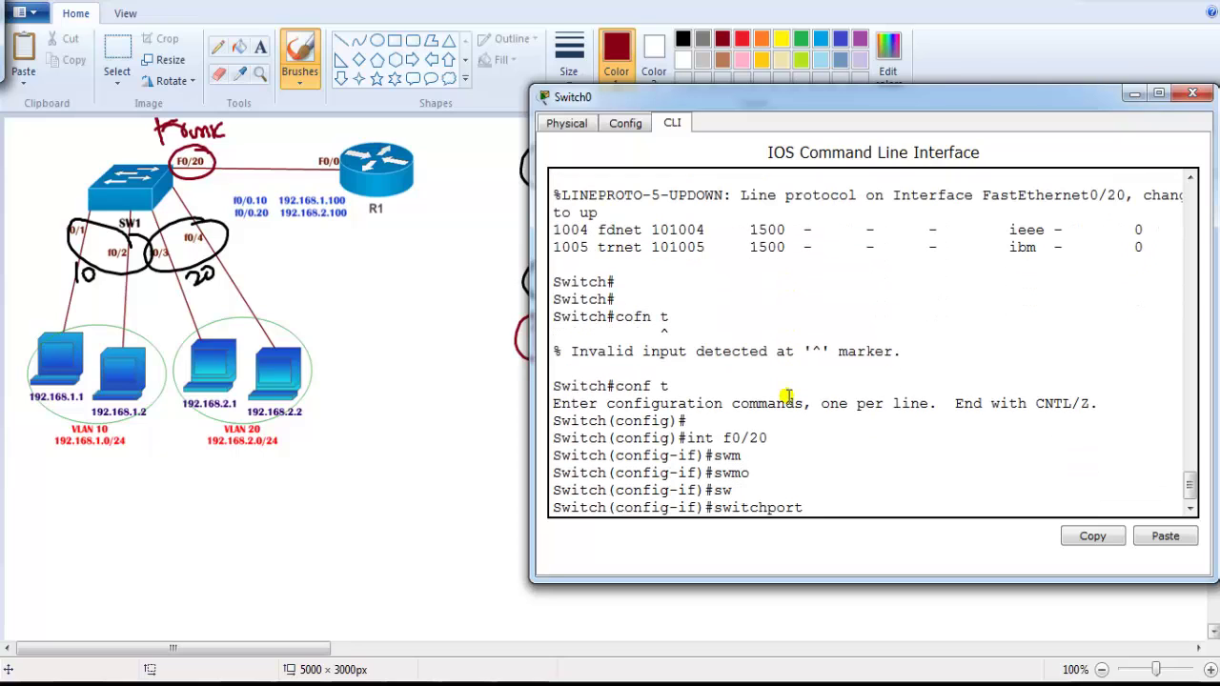
{"action": "type", "text": "mo"}
{"action": "key", "text": "Tab"}
{"action": "type", "text": "t"}
{"action": "key", "text": "Tab"}
{"action": "key", "text": "Return"}
{"action": "key", "text": "Return"}
{"action": "key", "text": "Return"}
{"action": "key", "text": "Return"}
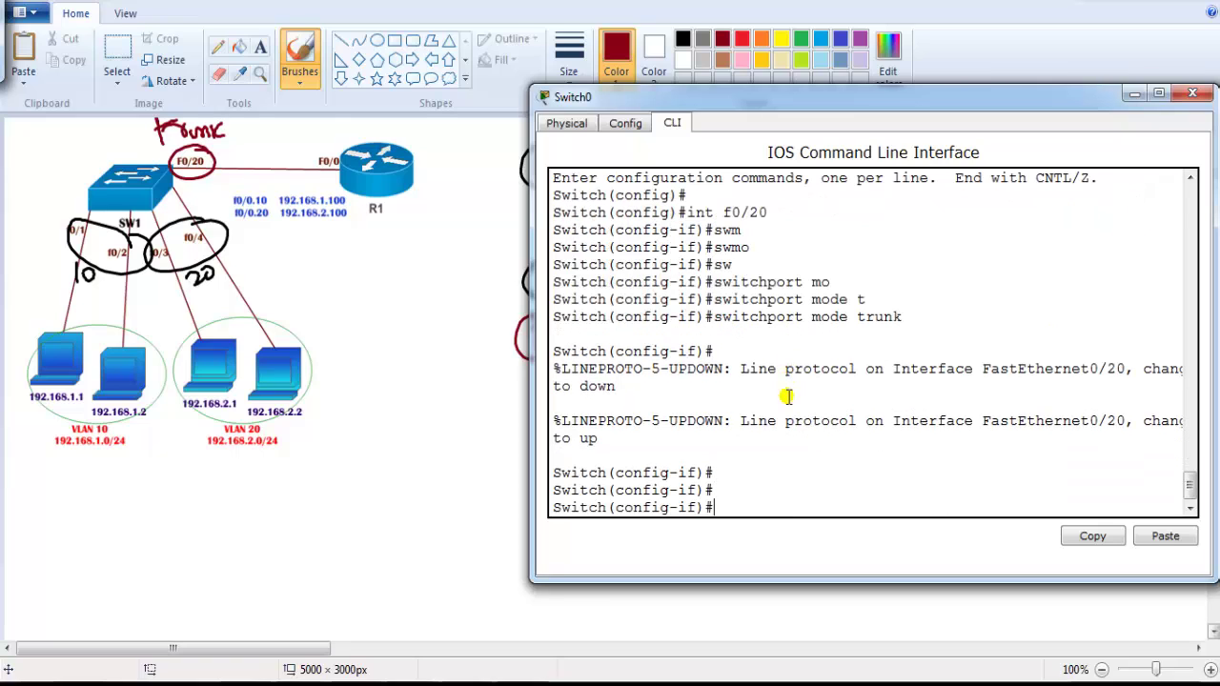
{"action": "left_click_drag", "start_coordinate": [732, 317], "coordinate": [929, 334]}
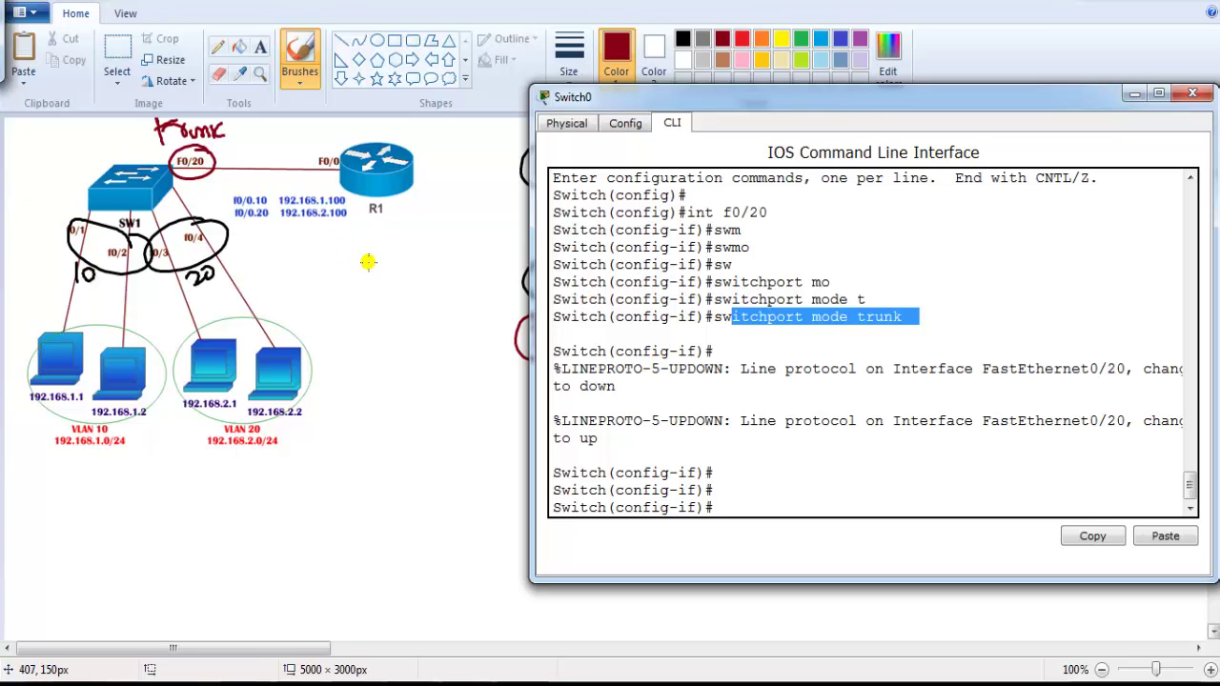
{"action": "left_click", "coordinate": [779, 332]}
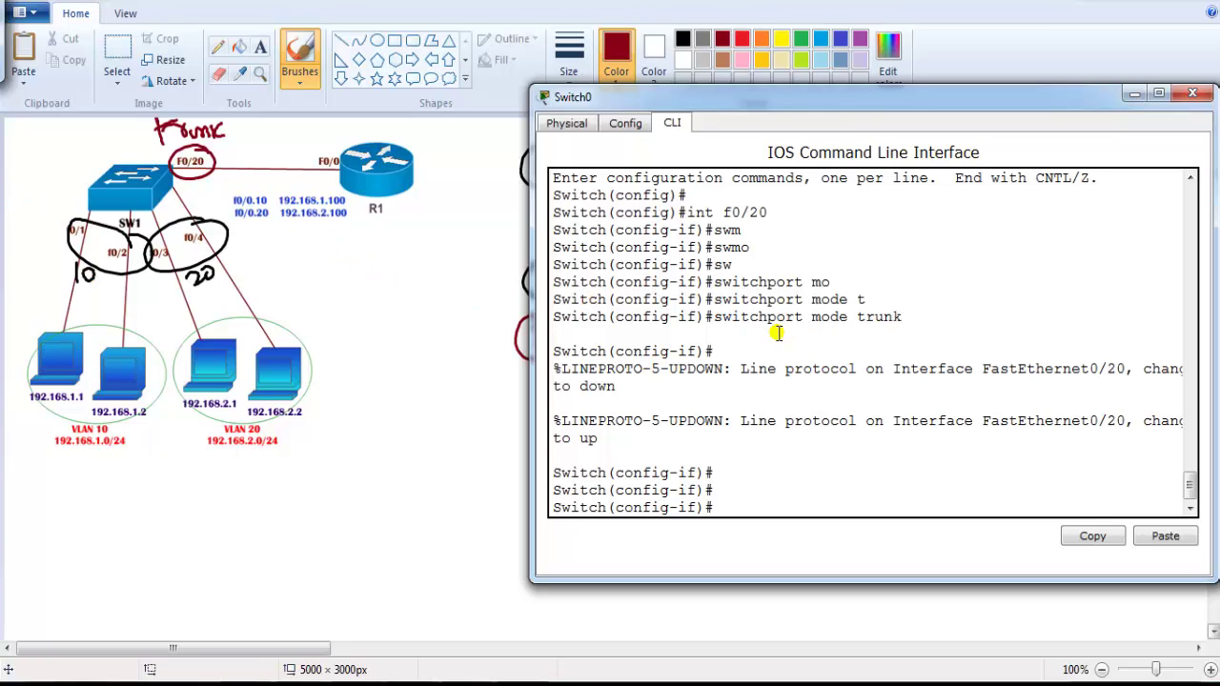
{"action": "left_click", "coordinate": [276, 278]}
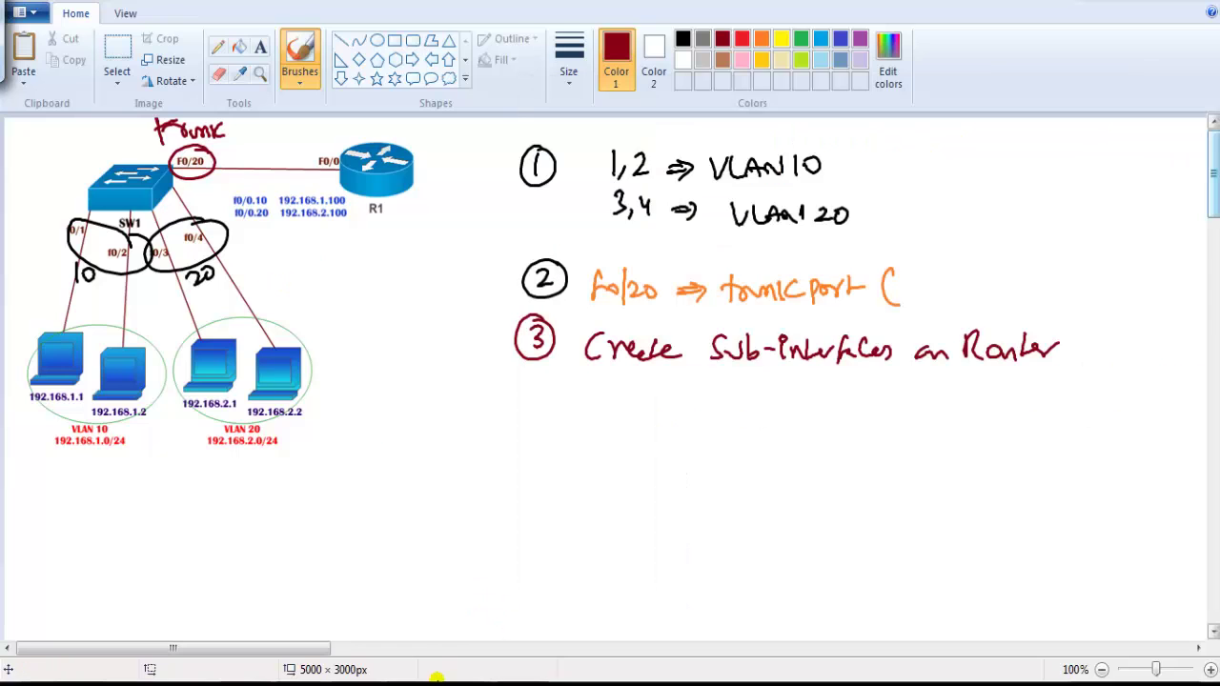
- Enter privileged mode on Router0 and display the sh ip int br interface summary
{"action": "mouse_move", "coordinate": [491, 682]}
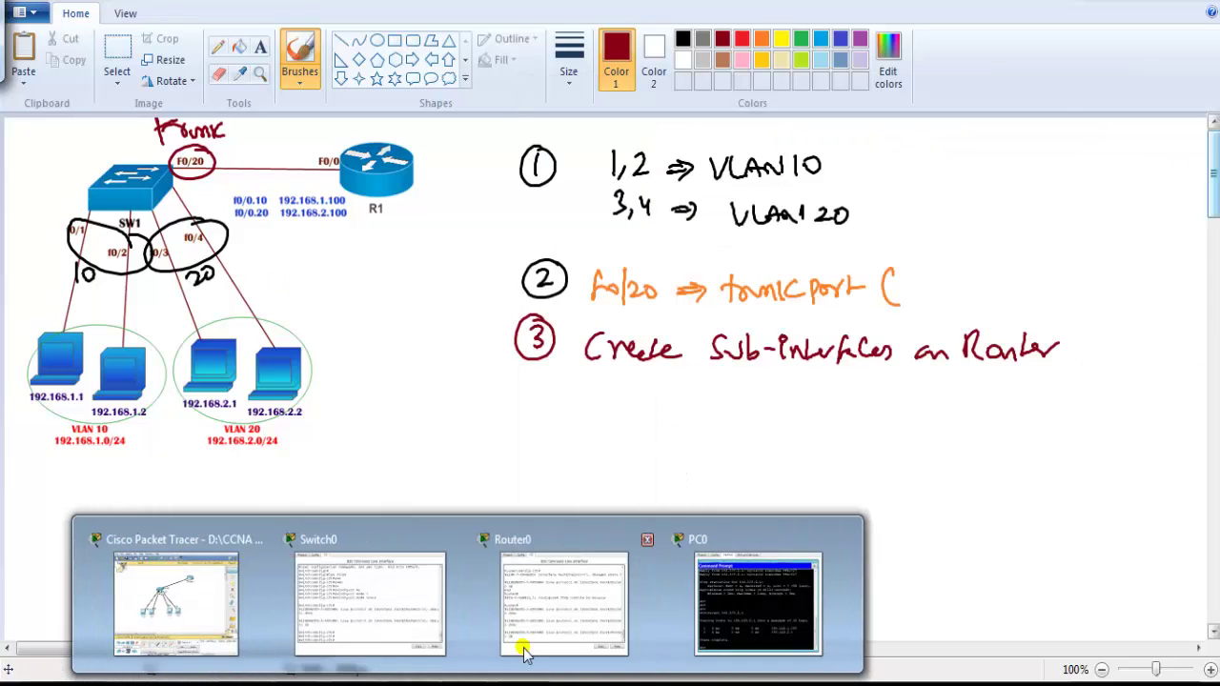
{"action": "left_click", "coordinate": [519, 641]}
{"action": "key", "text": "Return"}
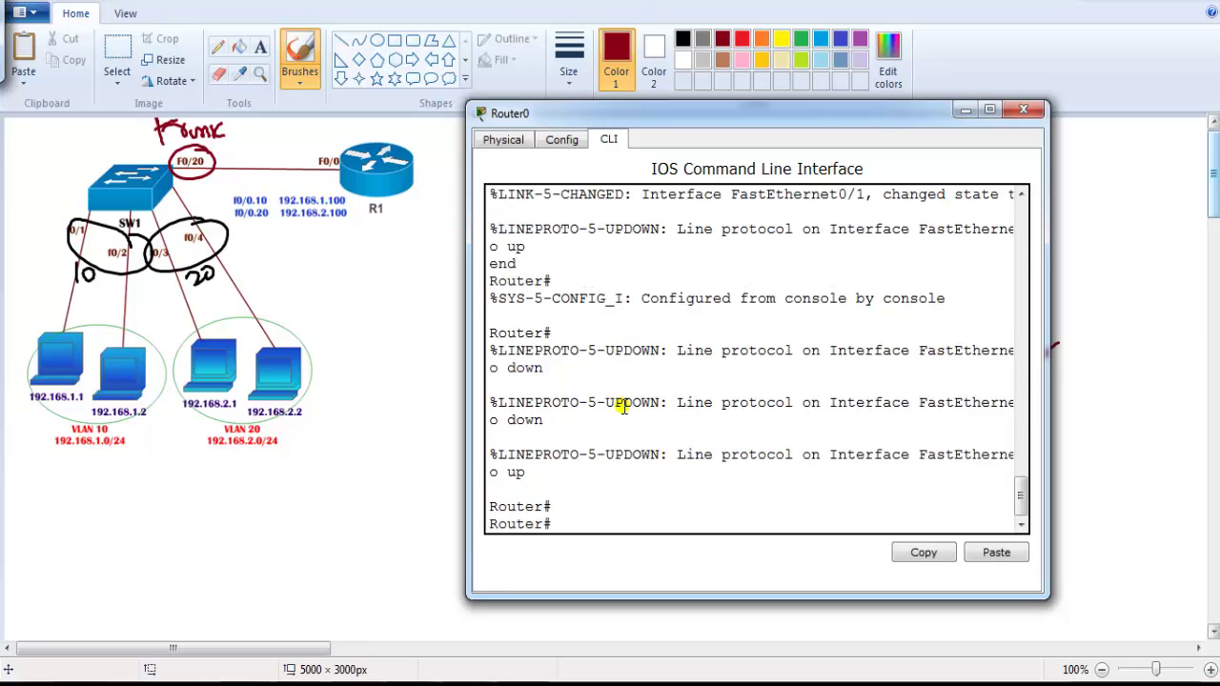
{"action": "type", "text": "en"}
{"action": "key", "text": "Tab"}
{"action": "key", "text": "Return"}
{"action": "key", "text": "Return"}
{"action": "type", "text": "sh ip int br"}
{"action": "key", "text": "Tab"}
{"action": "key", "text": "Return"}
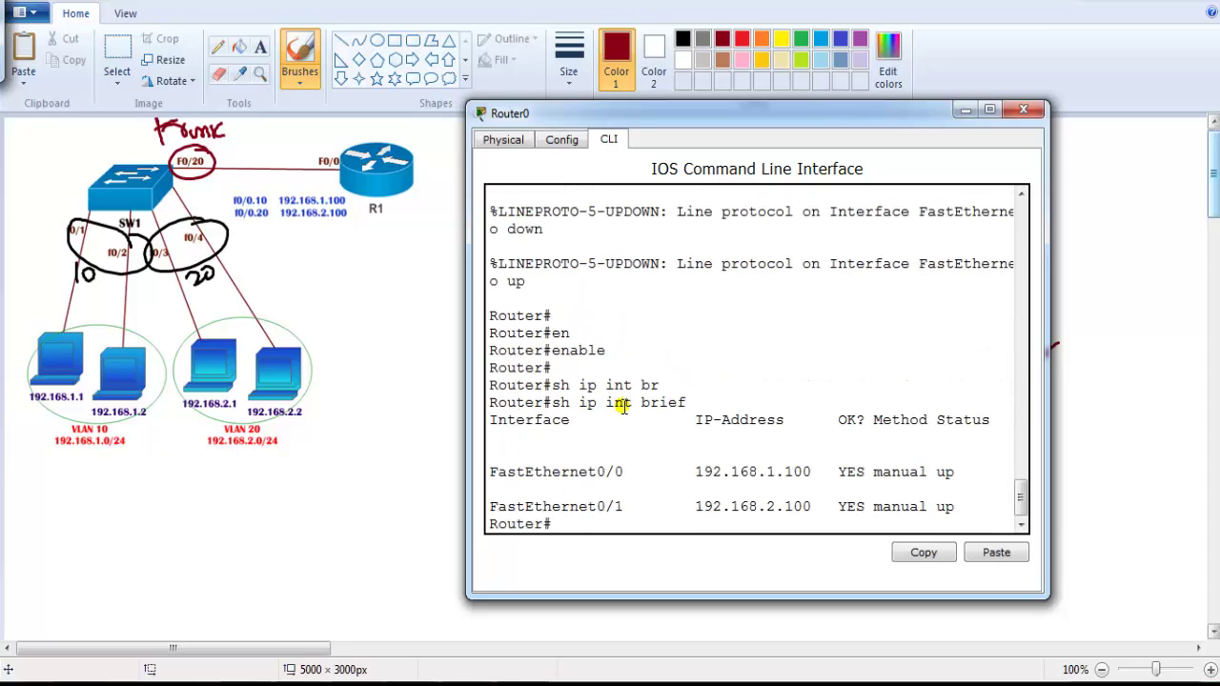
- Remove the IP address from Router0 interface f0/1
{"action": "type", "text": "conf t"}
{"action": "key", "text": "Return"}
{"action": "key", "text": "Return"}
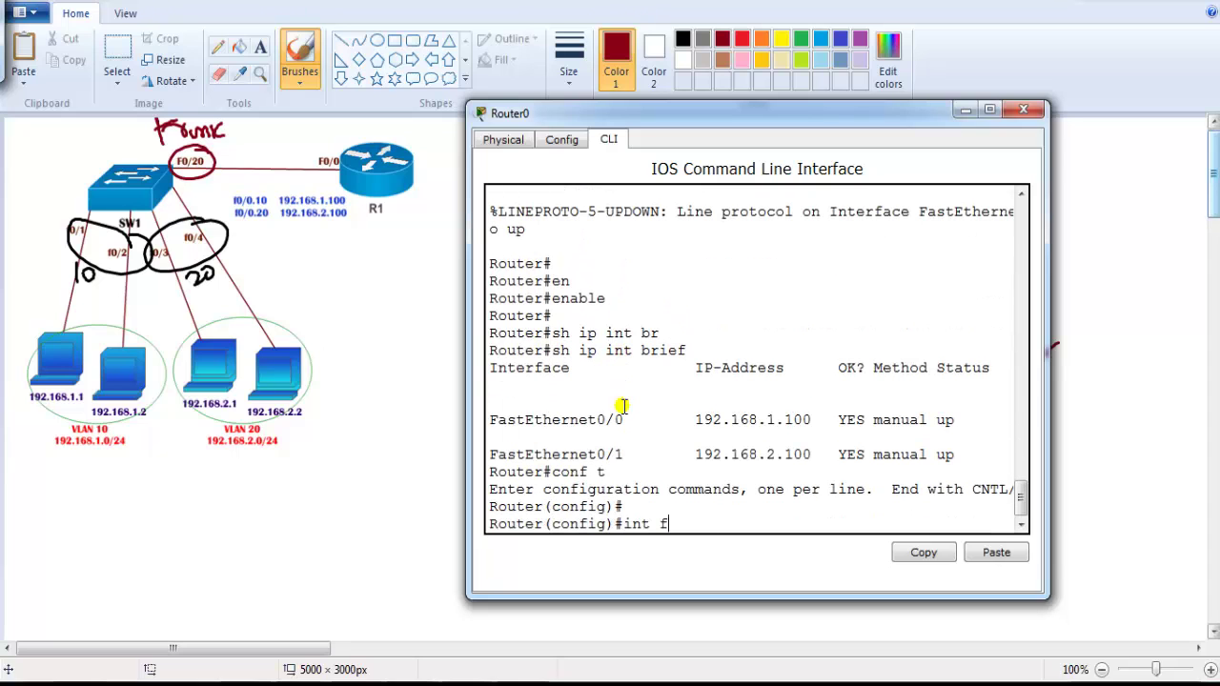
{"action": "type", "text": "int f0/1"}
{"action": "key", "text": "Return"}
{"action": "type", "text": "no ip ad"}
{"action": "key", "text": "Tab"}
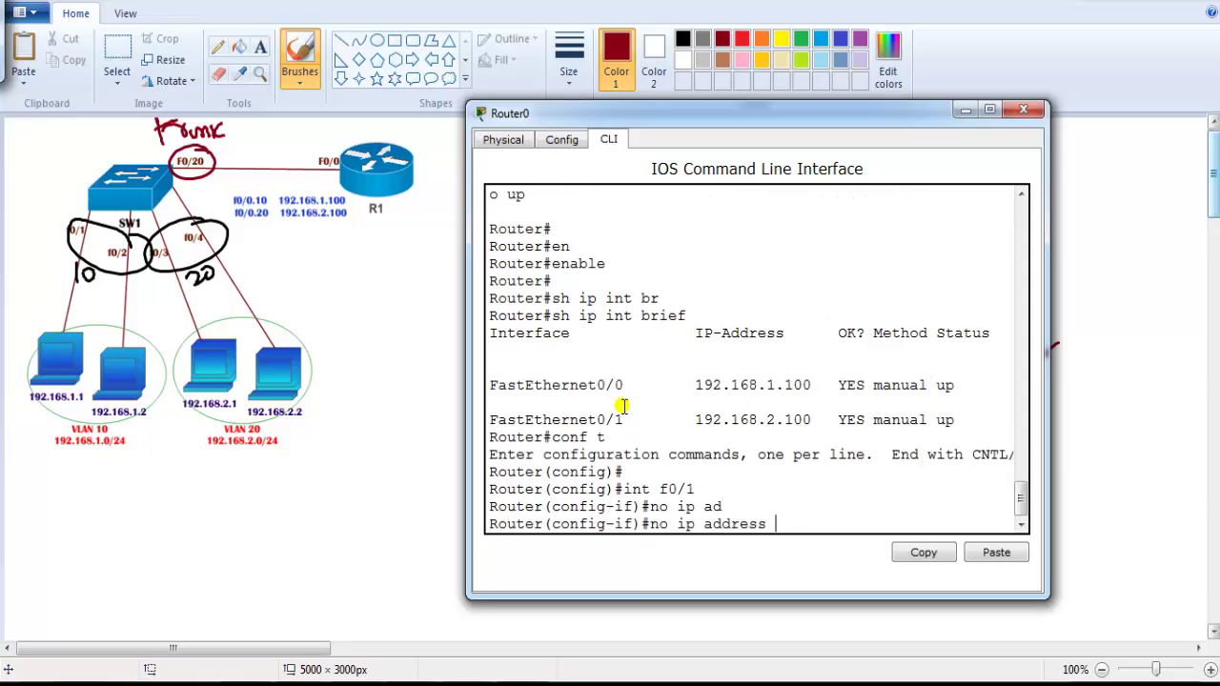
{"action": "key", "text": "Return"}
{"action": "key", "text": "Return"}
- Clear f0/0's IP address and enable it with no shutdown
{"action": "type", "text": "int f0/0"}
{"action": "key", "text": "Return"}
{"action": "type", "text": "no ip ad"}
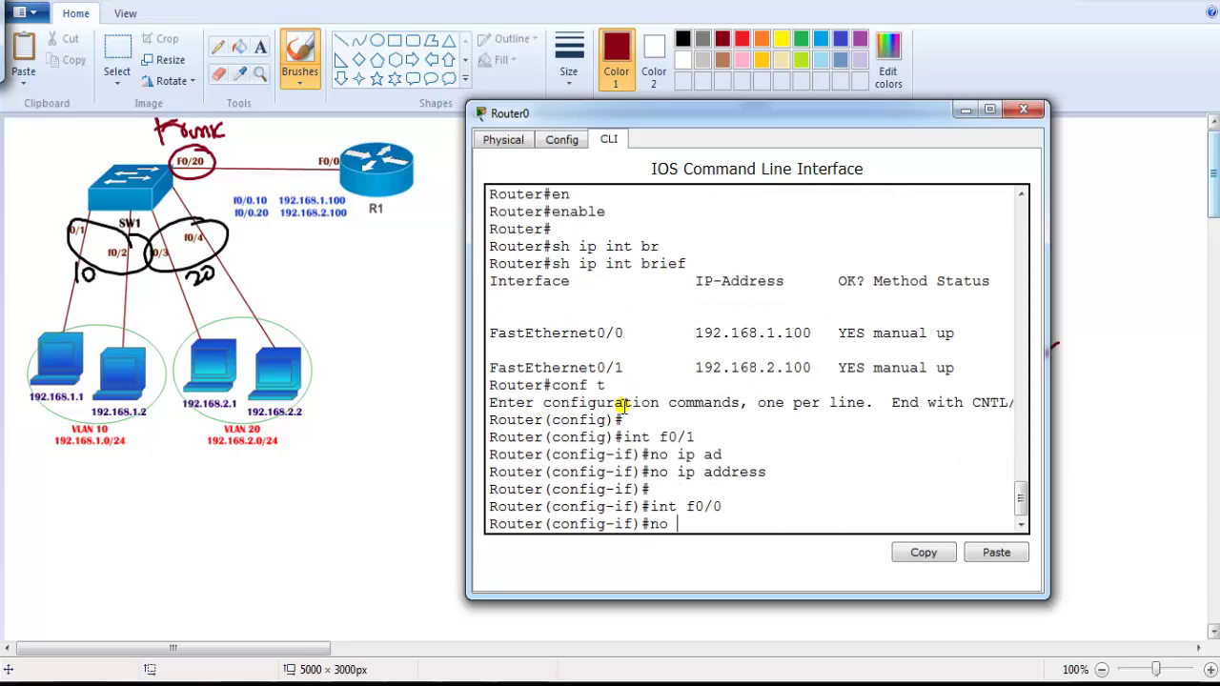
{"action": "key", "text": "Tab"}
{"action": "key", "text": "Return"}
{"action": "key", "text": "Return"}
{"action": "type", "text": "no sh"}
{"action": "key", "text": "Tab"}
{"action": "key", "text": "Return"}
{"action": "type", "text": "exit"}
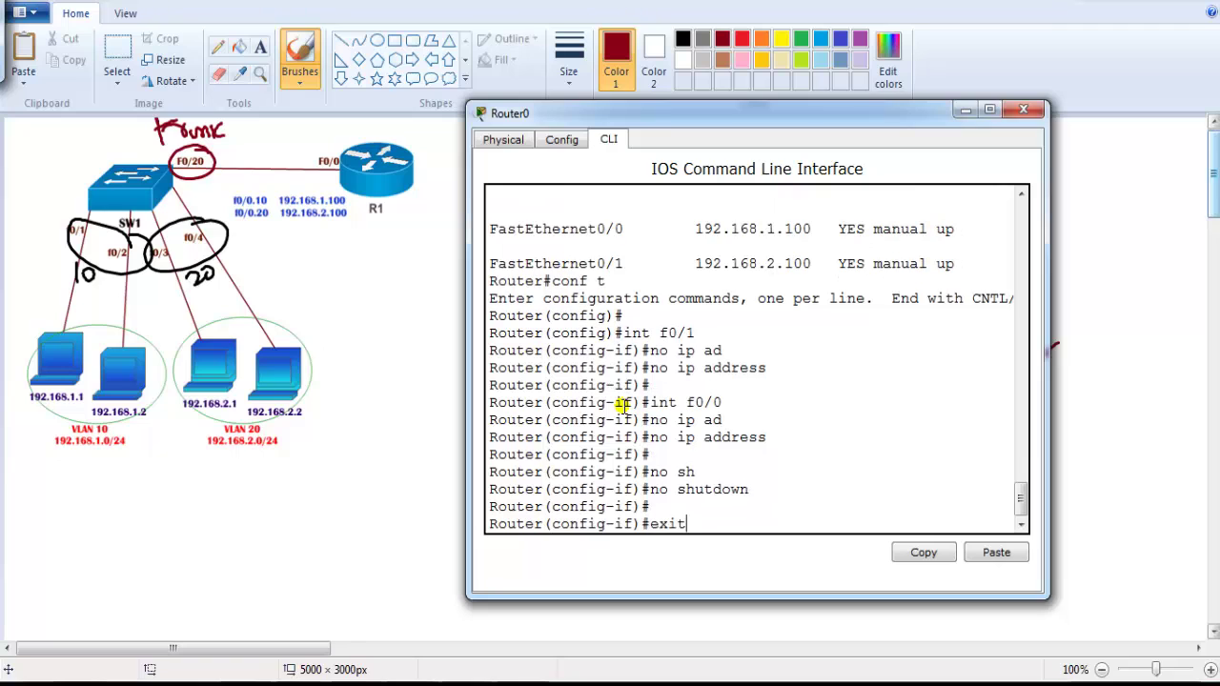
{"action": "key", "text": "Return"}
{"action": "key", "text": "Return"}
- Check with do sh ip int br that the interface addresses are unassigned
{"action": "type", "text": "ed"}
{"action": "key", "text": "Return"}
{"action": "key", "text": "Return"}
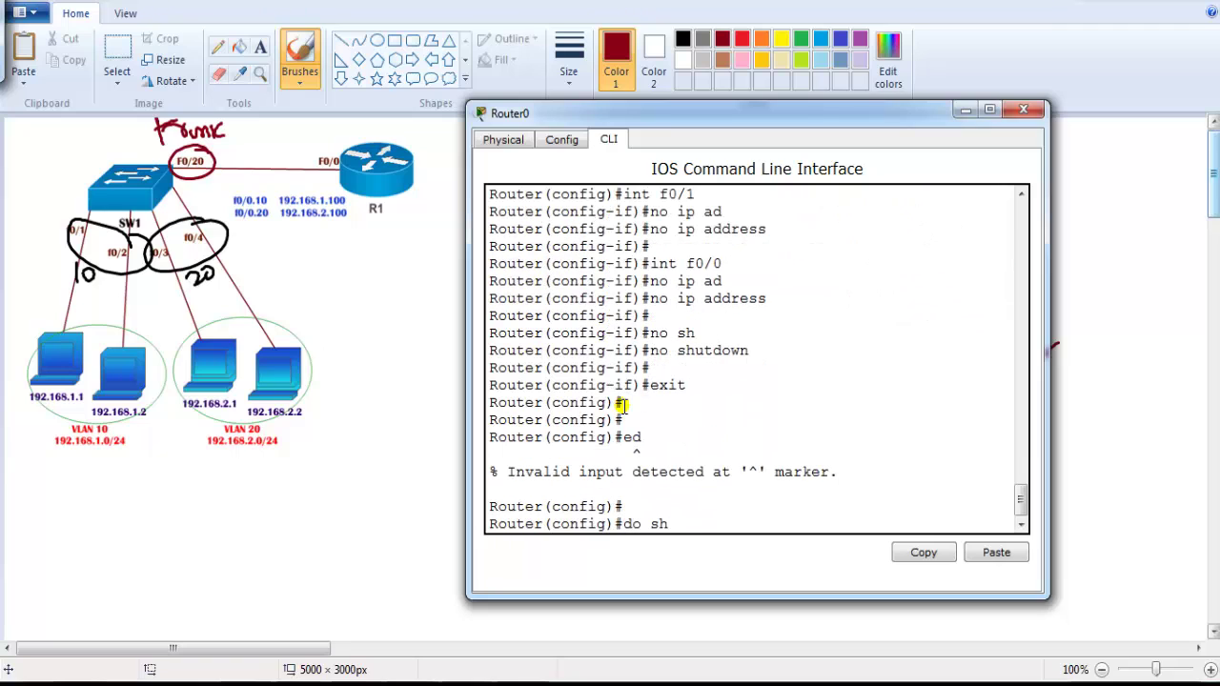
{"action": "type", "text": "do sh ip int br"}
{"action": "key", "text": "Tab"}
{"action": "key", "text": "Return"}
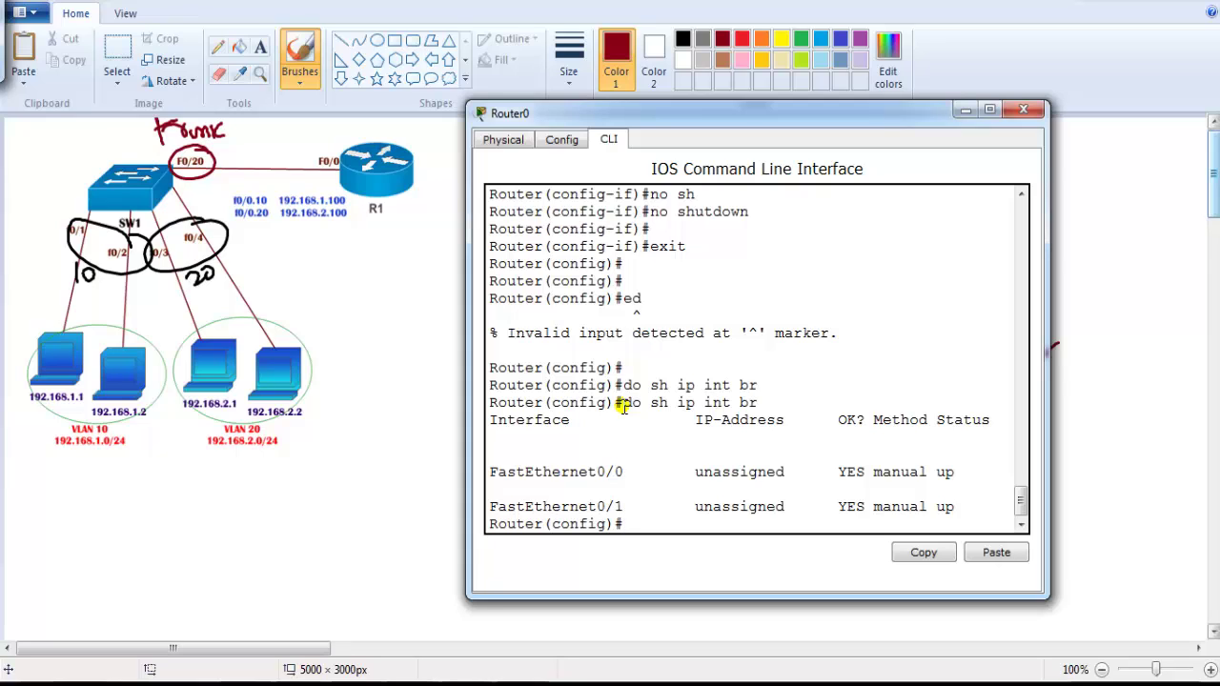
{"action": "key", "text": "Return"}
{"action": "key", "text": "Return"}
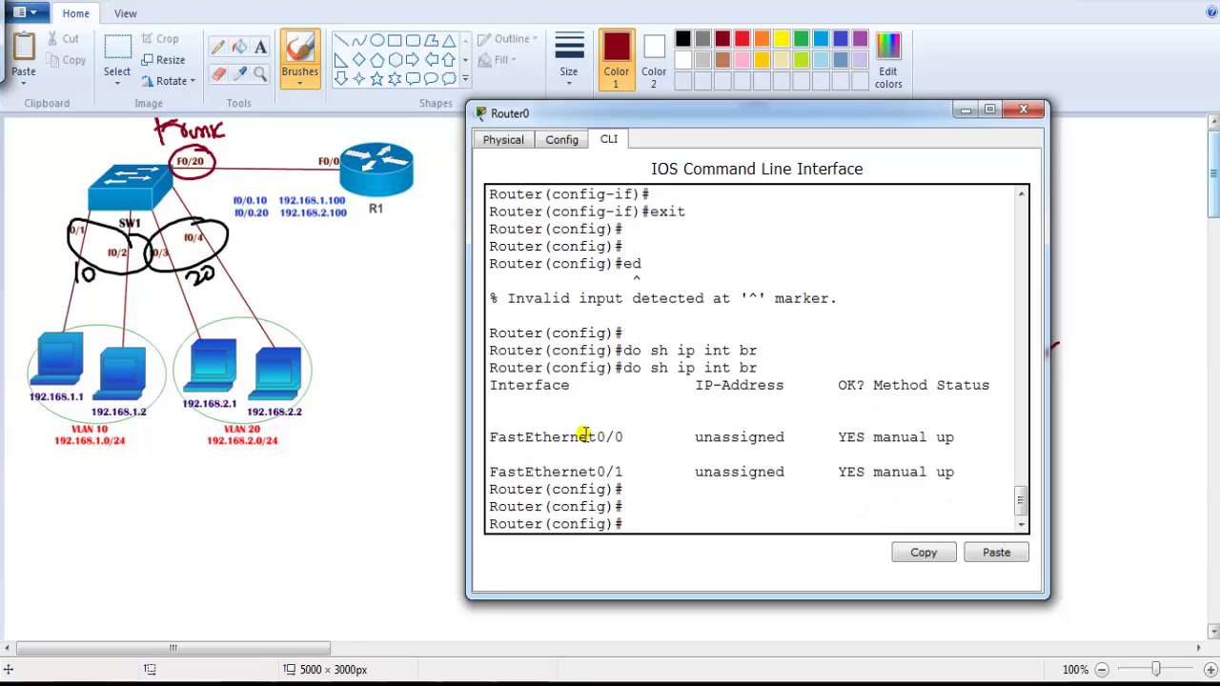
- Re-enter f0/0, repeat no shutdown and no ip address, then exit to global configuration
{"action": "type", "text": "in tf0/"}
{"action": "key", "text": "Return"}
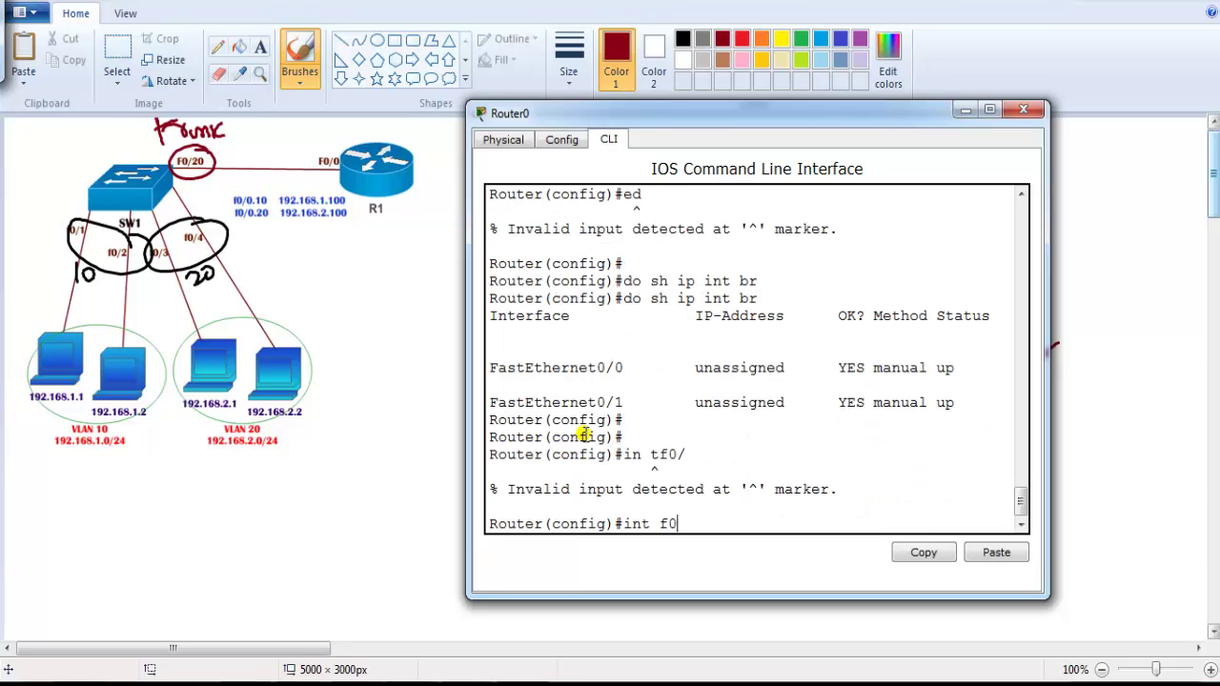
{"action": "key", "text": "Return"}
{"action": "type", "text": "no sh"}
{"action": "key", "text": "Tab"}
{"action": "key", "text": "Return"}
{"action": "type", "text": "nfig-if)#n"}
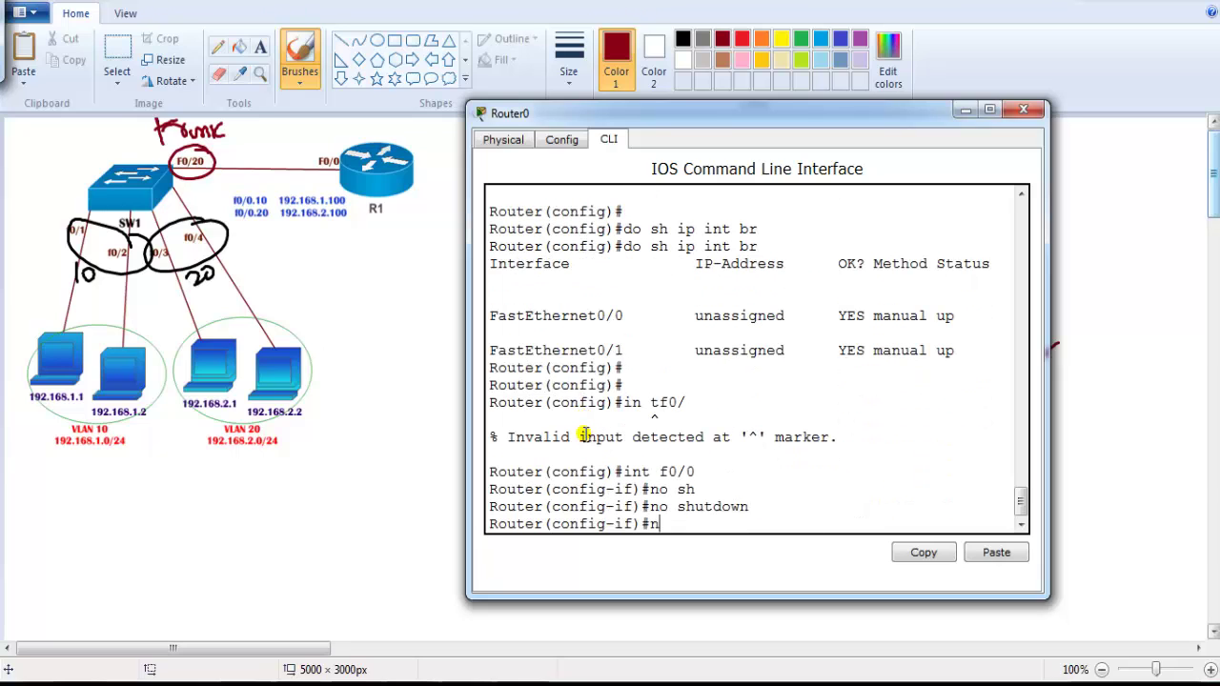
{"action": "type", "text": "o ip ad"}
{"action": "key", "text": "Tab"}
{"action": "key", "text": "Return"}
{"action": "key", "text": "Return"}
{"action": "type", "text": "exit"}
{"action": "key", "text": "Return"}
{"action": "key", "text": "Return"}
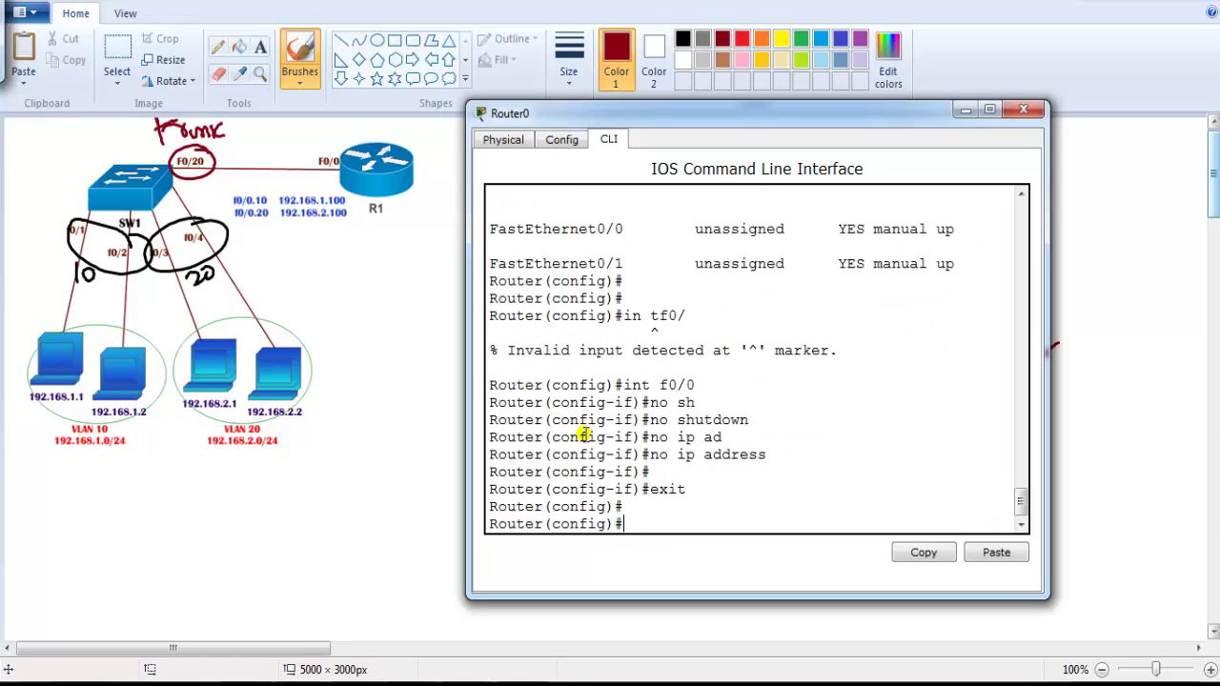
- Highlight the no shutdown and no ip address commands in the router console
{"action": "left_click_drag", "start_coordinate": [623, 419], "coordinate": [929, 439]}
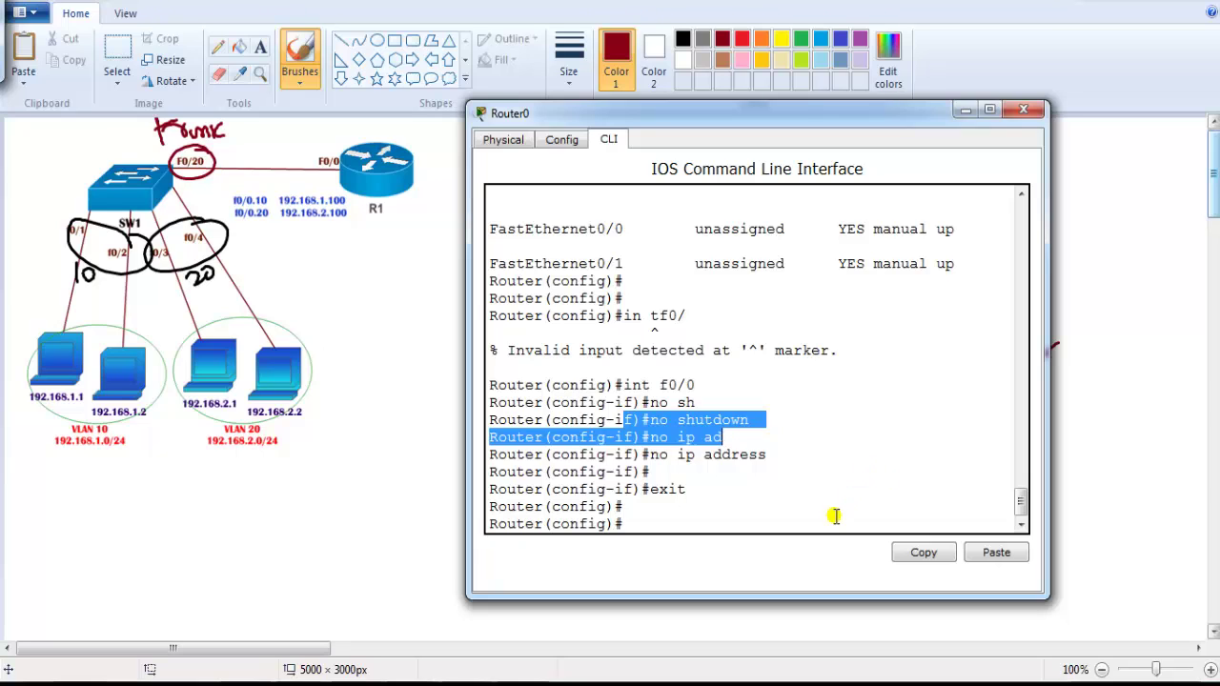
{"action": "left_click", "coordinate": [658, 427]}
{"action": "left_click_drag", "start_coordinate": [629, 422], "coordinate": [759, 419]}
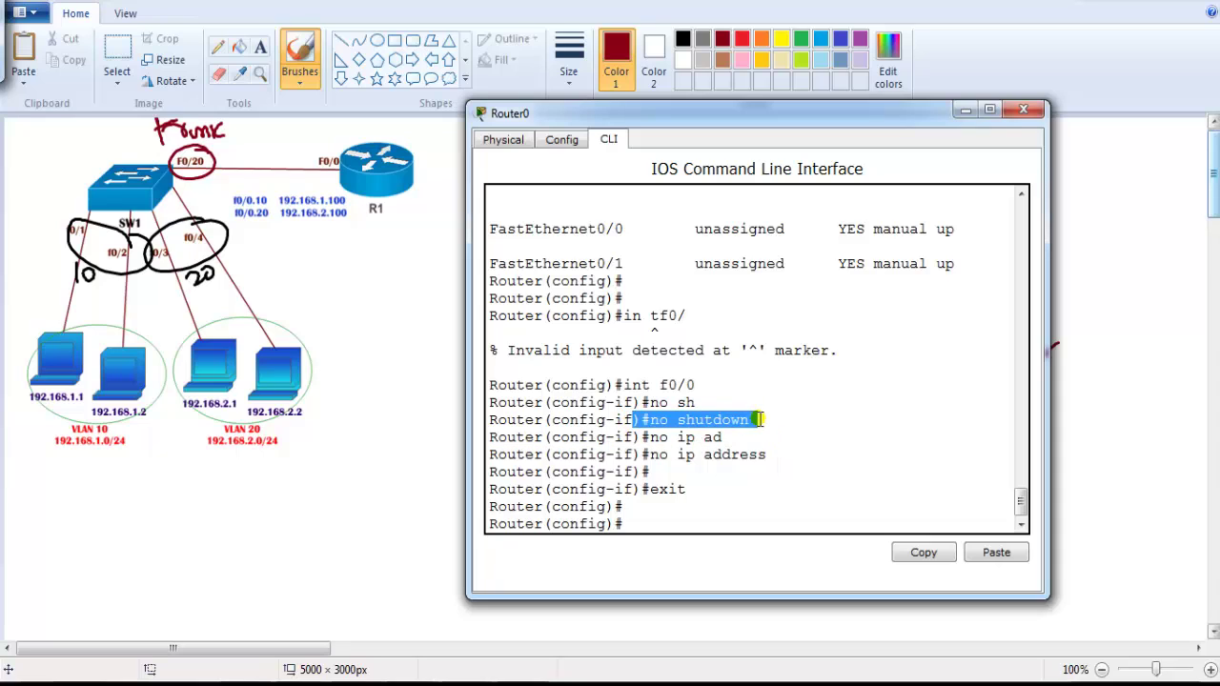
{"action": "left_click_drag", "start_coordinate": [625, 458], "coordinate": [778, 454]}
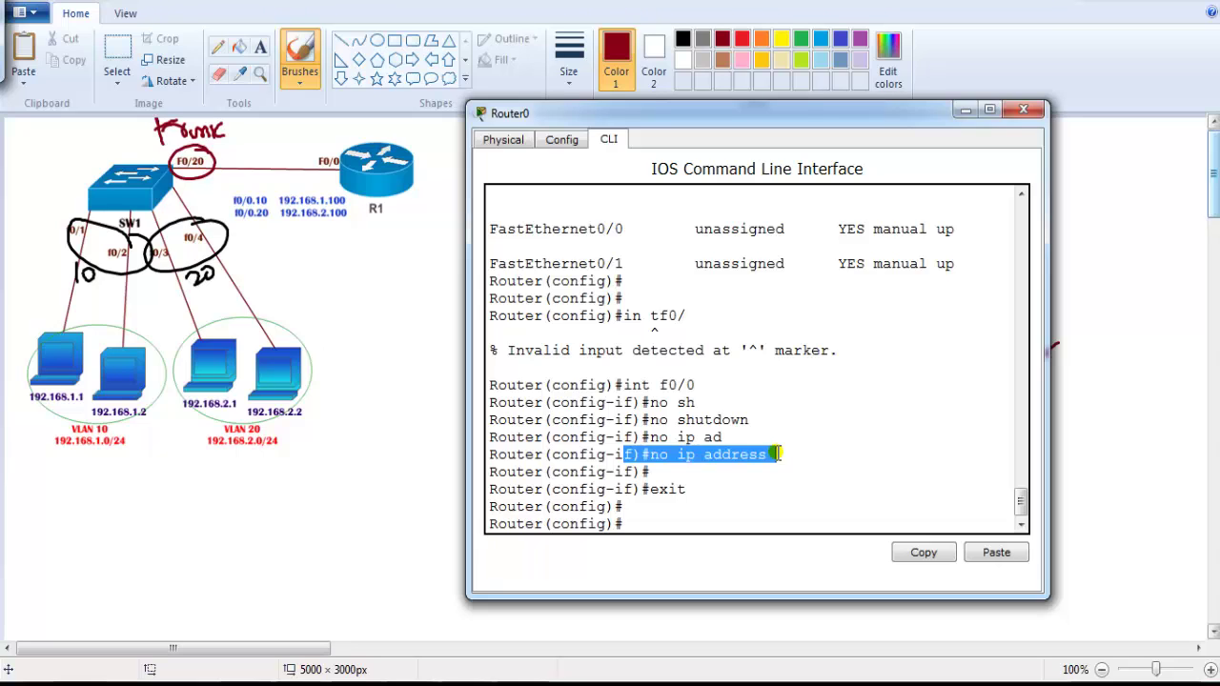
- Create subinterface f0/0.10 with int f0/0.10 and highlight the command
{"action": "key", "text": "Return"}
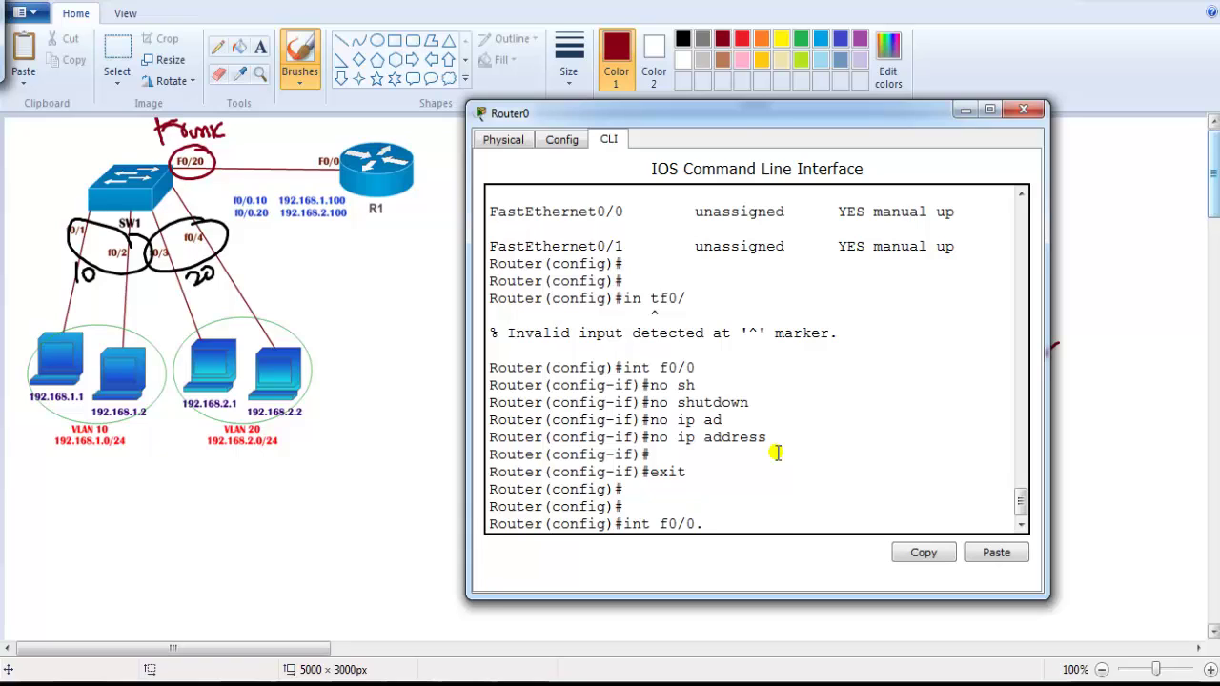
{"action": "type", "text": "int f0/0.10"}
{"action": "key", "text": "Return"}
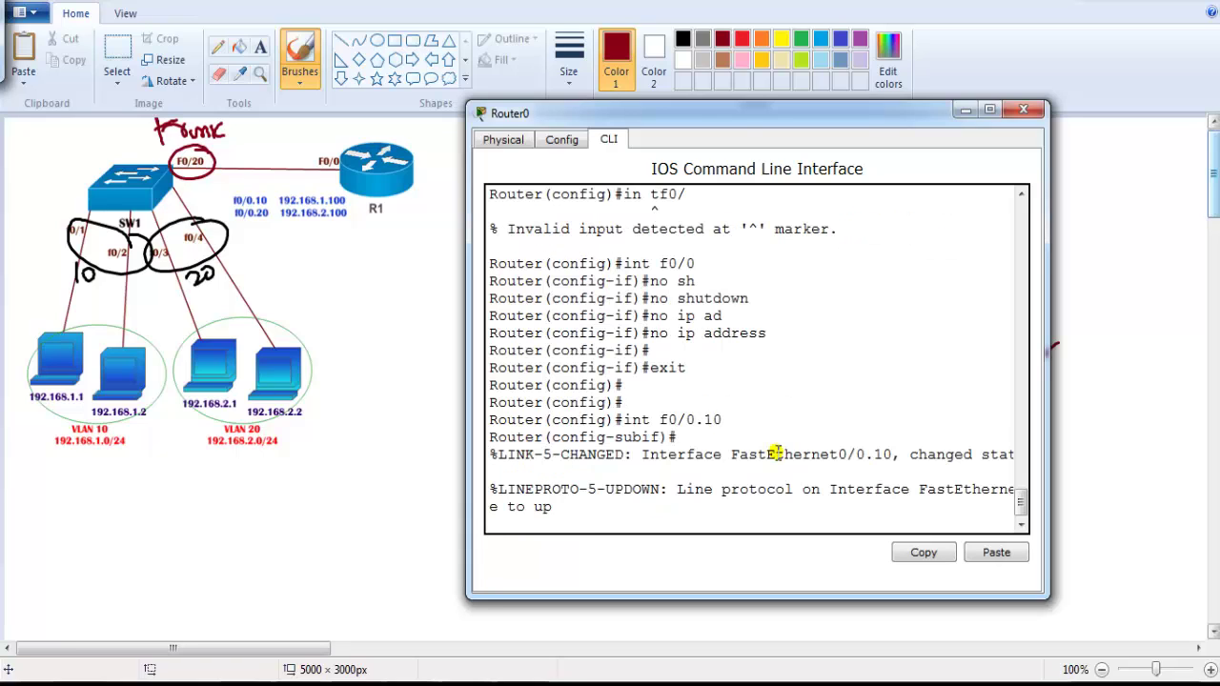
{"action": "key", "text": "Return"}
{"action": "key", "text": "Return"}
{"action": "left_click_drag", "start_coordinate": [616, 386], "coordinate": [738, 386]}
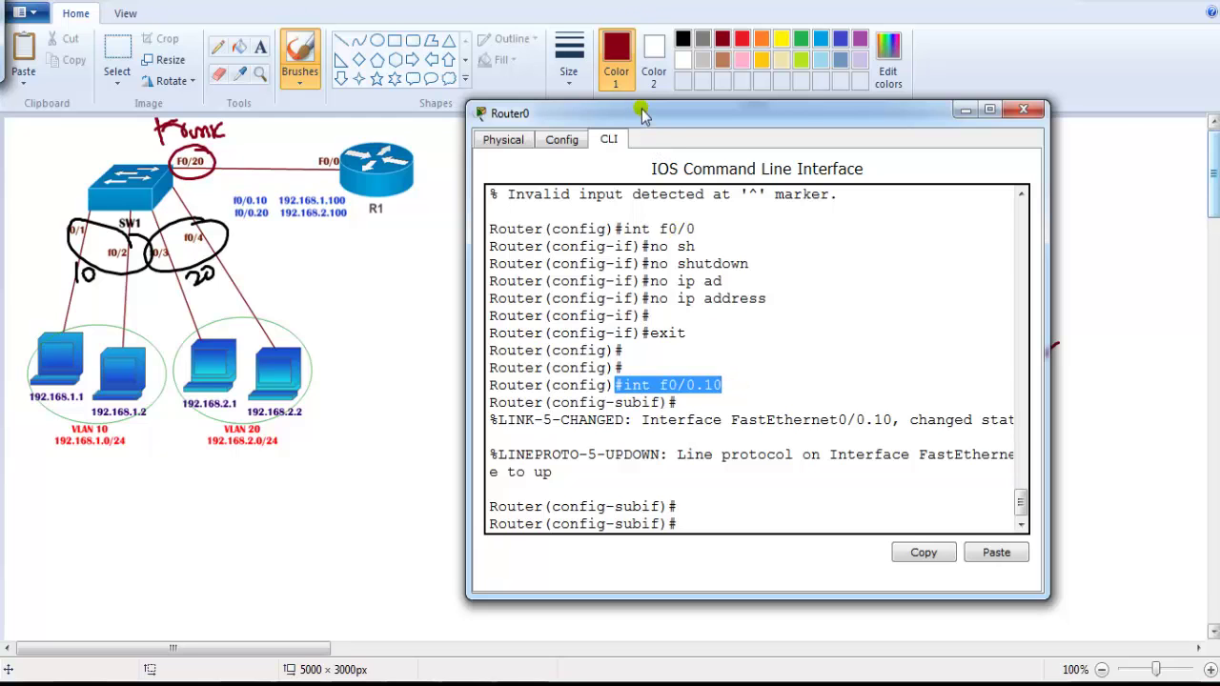
{"action": "left_click_drag", "start_coordinate": [641, 110], "coordinate": [595, 109]}
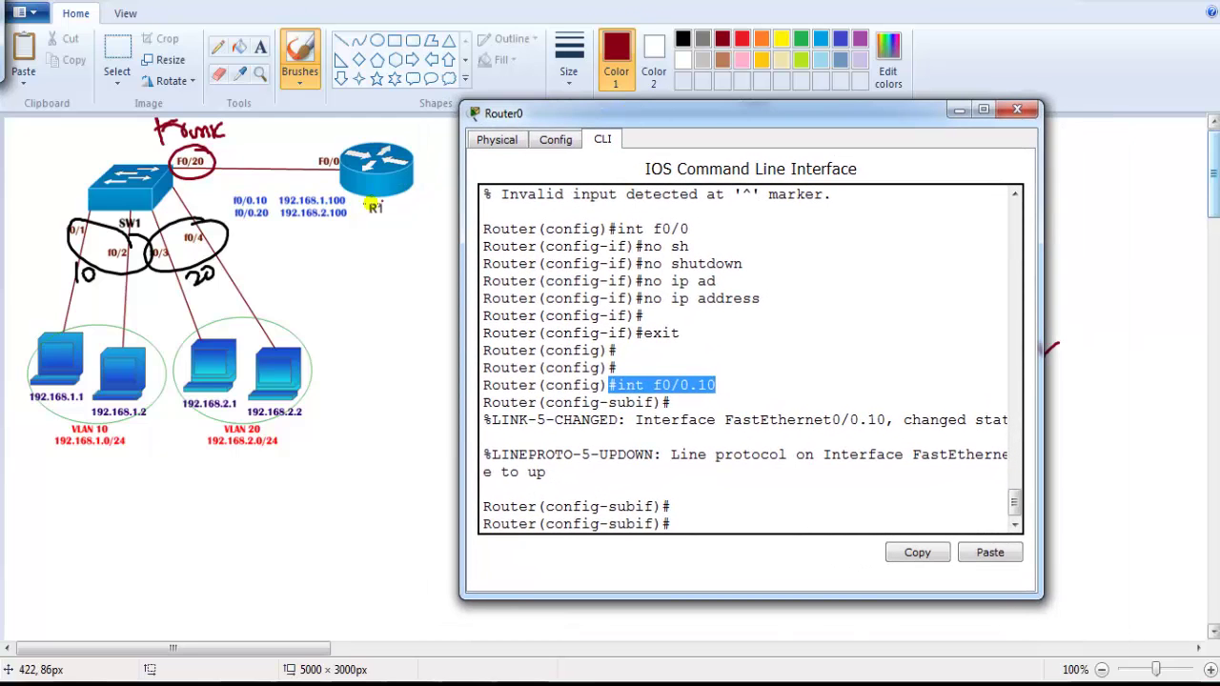
{"action": "left_click", "coordinate": [617, 415]}
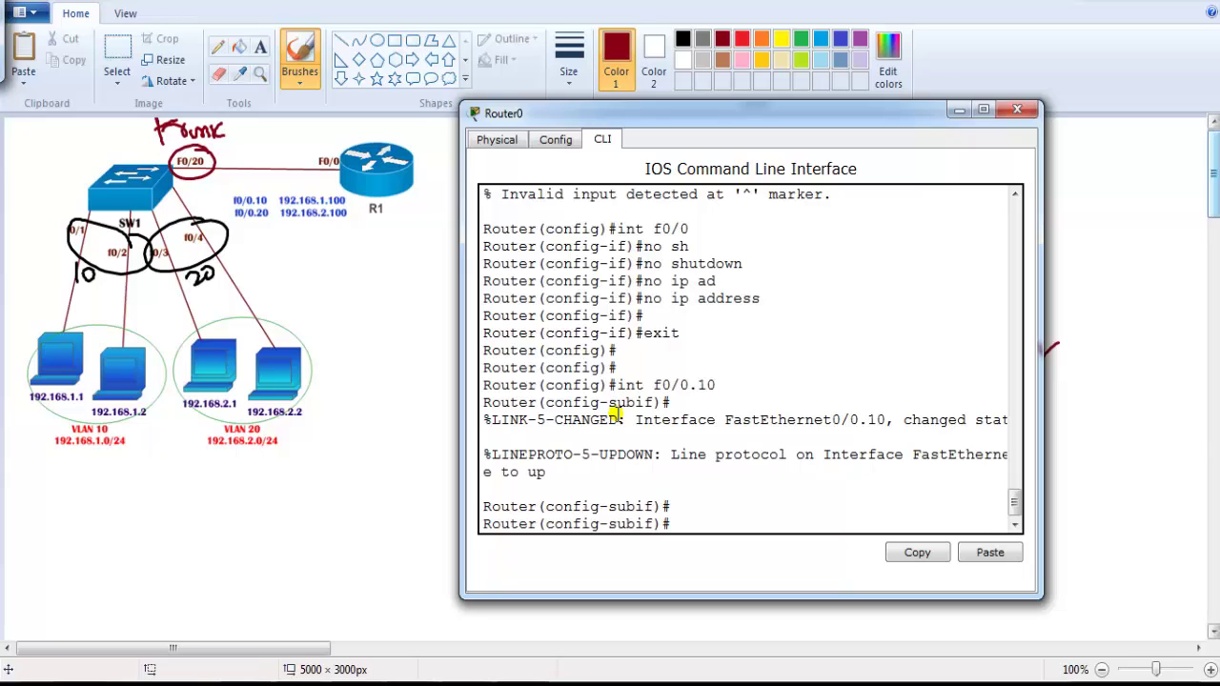
- Apply encapsulation dot1Q 10 to the subinterface
{"action": "type", "text": "en"}
{"action": "key", "text": "Tab"}
{"action": "type", "text": "d"}
{"action": "key", "text": "Tab"}
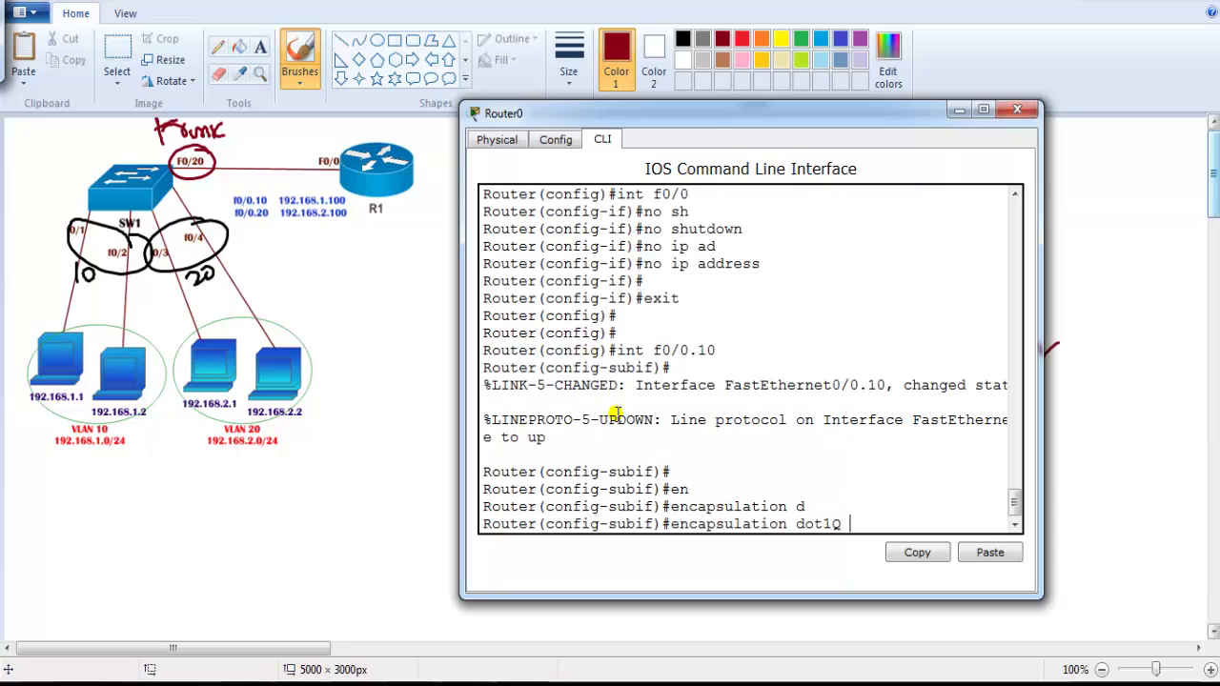
{"action": "type", "text": "10"}
{"action": "key", "text": "Return"}
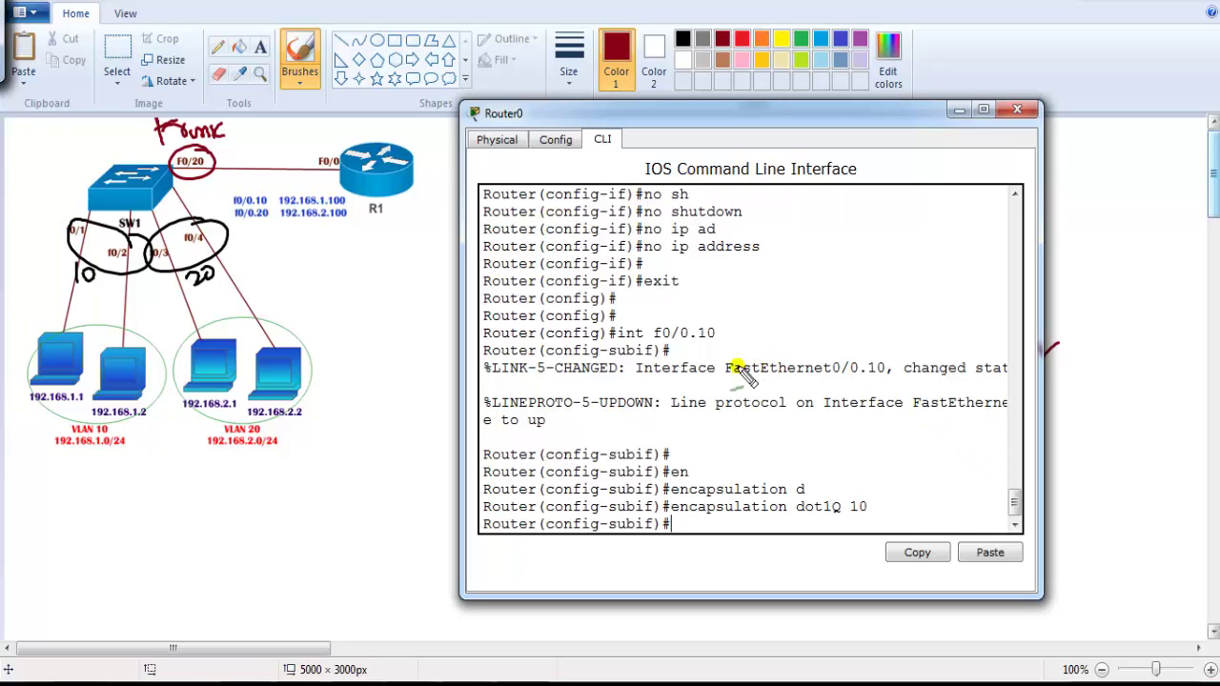
{"action": "mouse_move", "coordinate": [710, 320]}
{"action": "left_mouse_down"}
{"action": "mouse_move", "coordinate": [662, 314]}
{"action": "mouse_move", "coordinate": [710, 310]}
{"action": "left_mouse_up"}
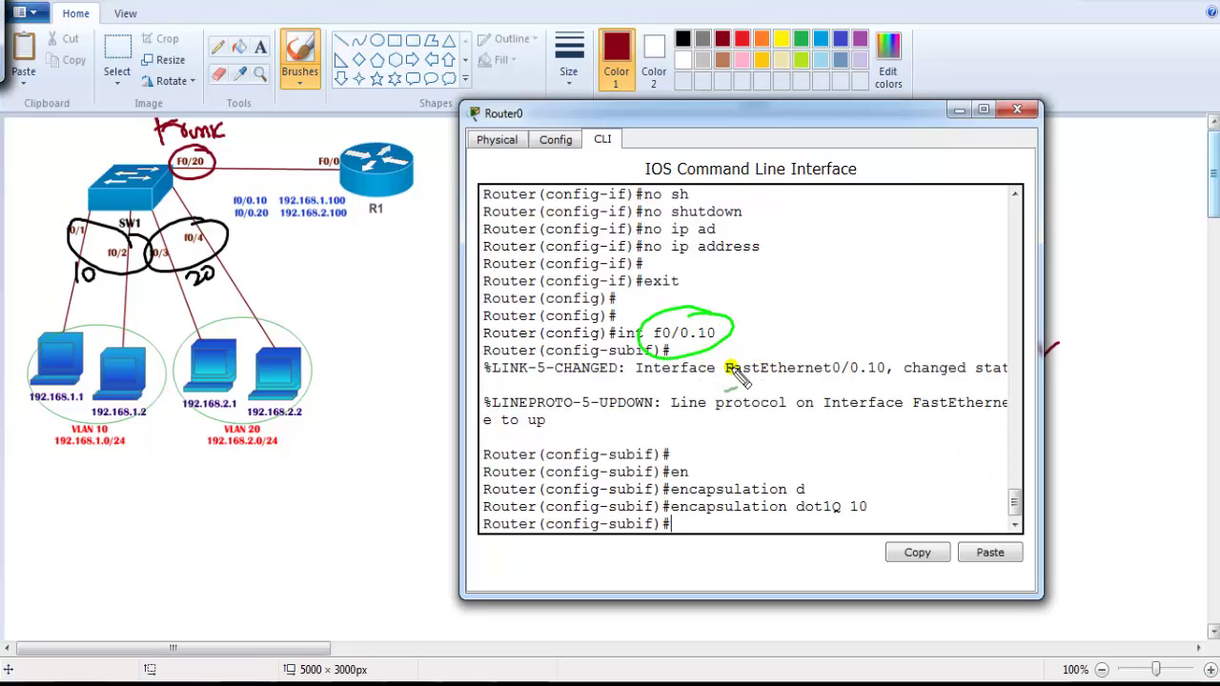
{"action": "mouse_move", "coordinate": [873, 481]}
{"action": "left_mouse_down"}
{"action": "mouse_move", "coordinate": [869, 522]}
{"action": "mouse_move", "coordinate": [878, 492]}
{"action": "mouse_move", "coordinate": [934, 458]}
{"action": "mouse_move", "coordinate": [944, 474]}
{"action": "mouse_move", "coordinate": [967, 450]}
{"action": "mouse_move", "coordinate": [974, 469]}
{"action": "mouse_move", "coordinate": [946, 502]}
{"action": "mouse_move", "coordinate": [986, 484]}
{"action": "left_mouse_up"}
{"action": "left_click_drag", "start_coordinate": [951, 505], "coordinate": [991, 492]}
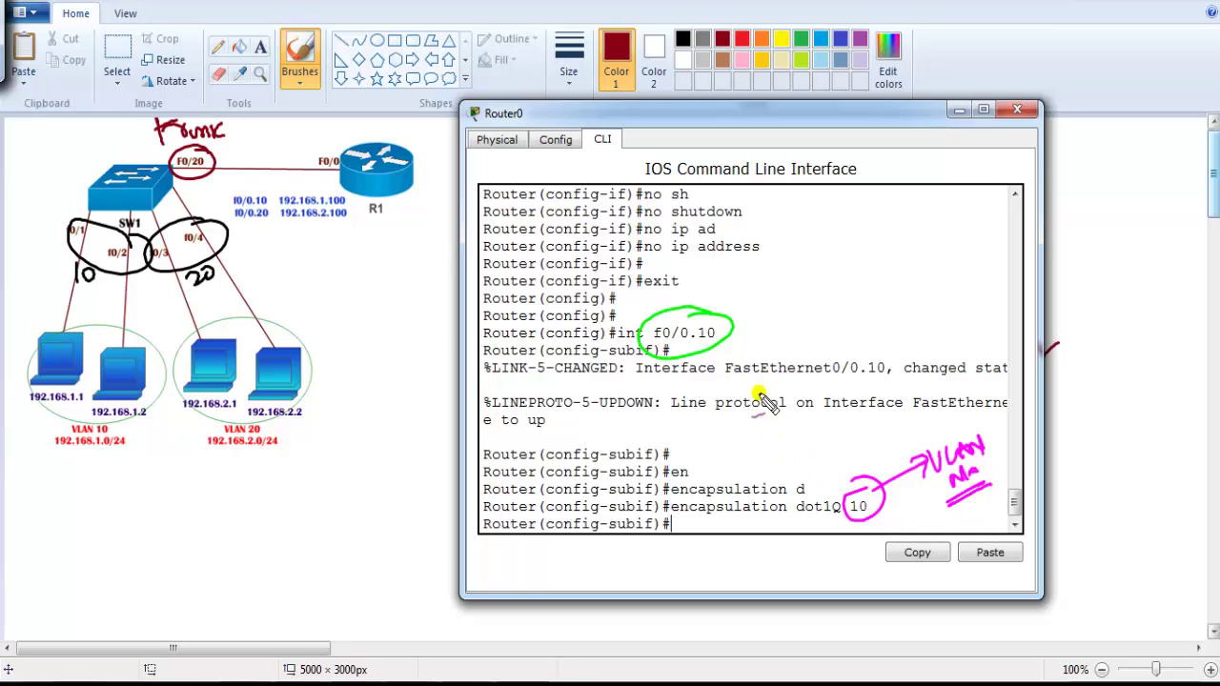
{"action": "mouse_move", "coordinate": [709, 359]}
{"action": "left_mouse_down"}
{"action": "mouse_move", "coordinate": [738, 326]}
{"action": "mouse_move", "coordinate": [638, 323]}
{"action": "mouse_move", "coordinate": [720, 349]}
{"action": "left_mouse_up"}
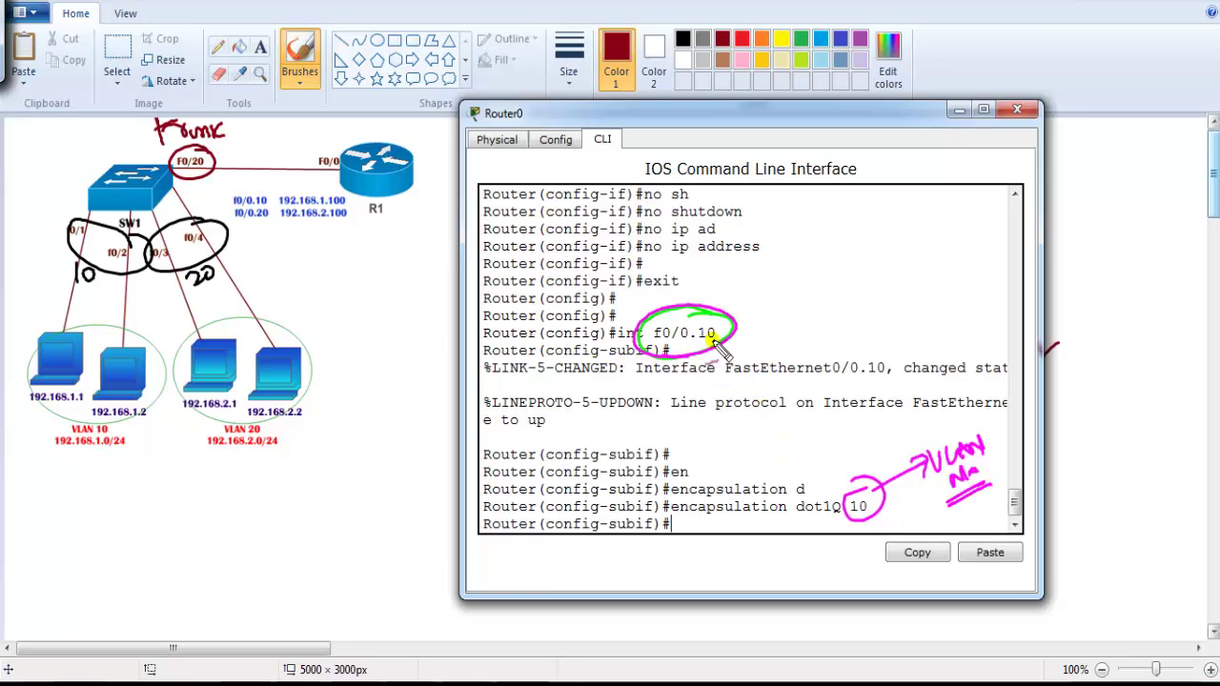
{"action": "mouse_move", "coordinate": [515, 354]}
{"action": "left_mouse_down"}
{"action": "mouse_move", "coordinate": [622, 334]}
{"action": "mouse_move", "coordinate": [598, 345]}
{"action": "left_mouse_up"}
{"action": "mouse_move", "coordinate": [710, 317]}
{"action": "left_mouse_down"}
{"action": "mouse_move", "coordinate": [739, 284]}
{"action": "mouse_move", "coordinate": [781, 270]}
{"action": "mouse_move", "coordinate": [813, 288]}
{"action": "mouse_move", "coordinate": [832, 265]}
{"action": "mouse_move", "coordinate": [895, 250]}
{"action": "mouse_move", "coordinate": [860, 311]}
{"action": "mouse_move", "coordinate": [891, 289]}
{"action": "mouse_move", "coordinate": [860, 332]}
{"action": "mouse_move", "coordinate": [903, 325]}
{"action": "mouse_move", "coordinate": [929, 309]}
{"action": "left_mouse_up"}
{"action": "mouse_move", "coordinate": [896, 476]}
{"action": "left_mouse_down"}
{"action": "mouse_move", "coordinate": [842, 391]}
{"action": "mouse_move", "coordinate": [736, 346]}
{"action": "mouse_move", "coordinate": [768, 355]}
{"action": "left_mouse_up"}
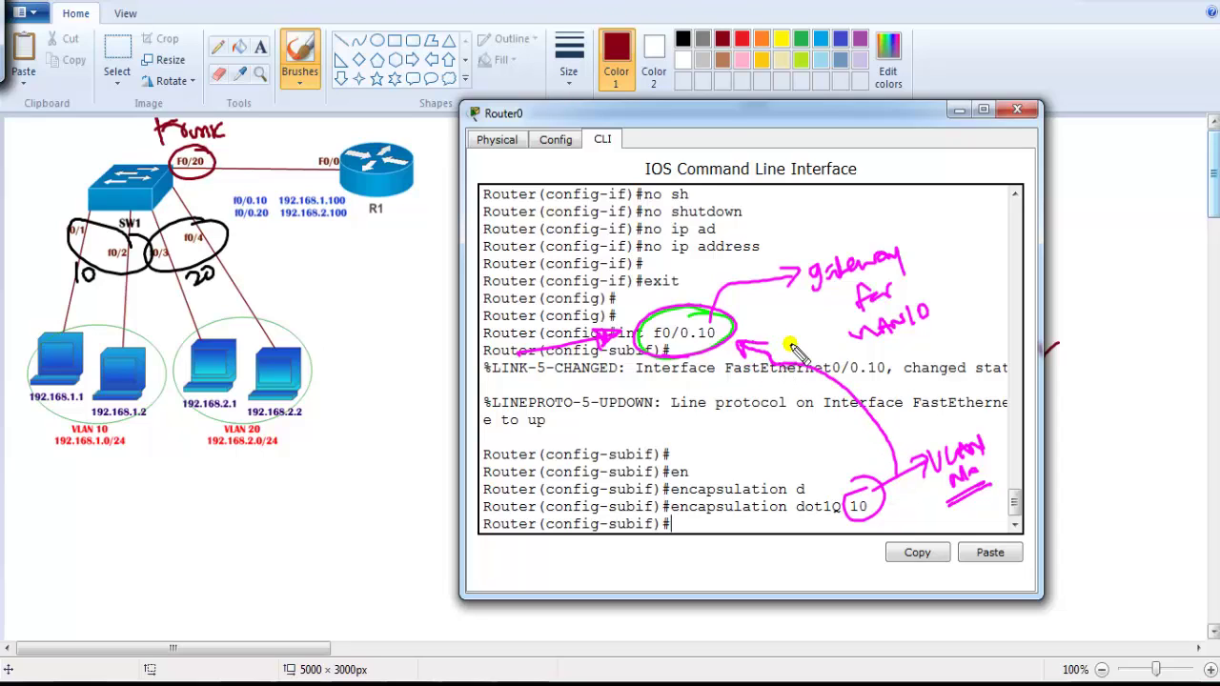
{"action": "key", "text": "Escape"}
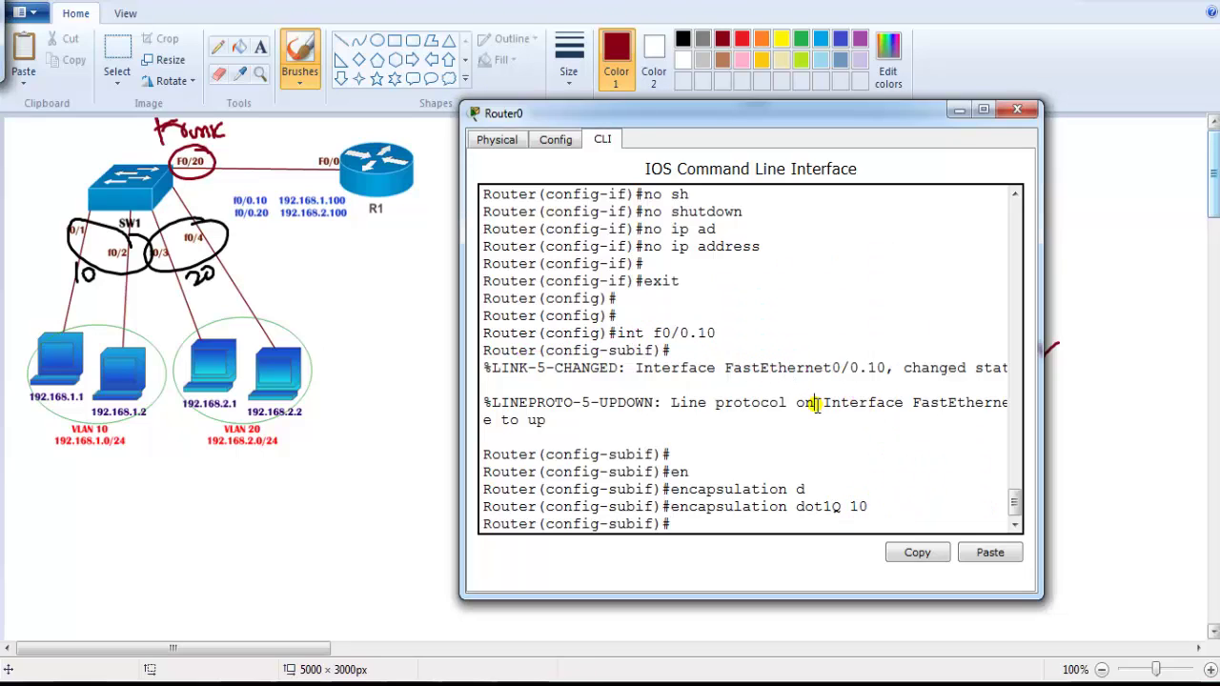
- Apply the 192.168.1.100 address to f0/0.10 and bring it up with no shutdown
{"action": "type", "text": "pad"}
{"action": "key", "text": "Tab"}
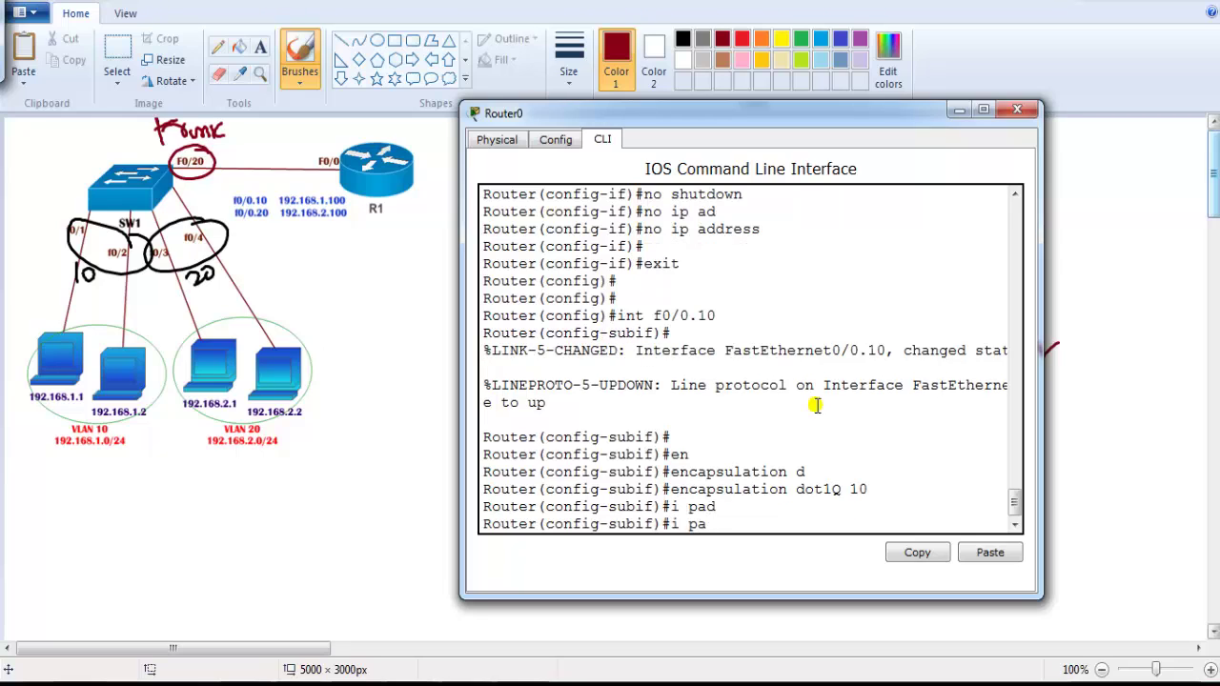
{"action": "key", "text": "Tab"}
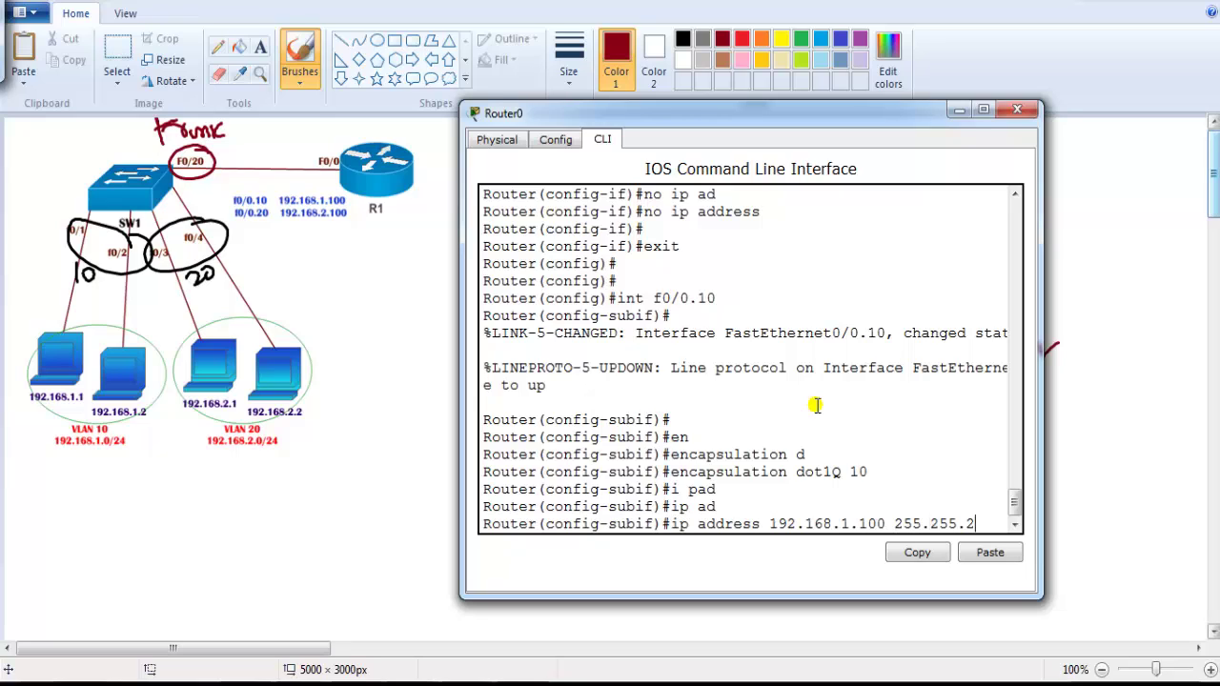
{"action": "left_click", "coordinate": [1044, 410]}
{"action": "key", "text": "alt+Tab"}
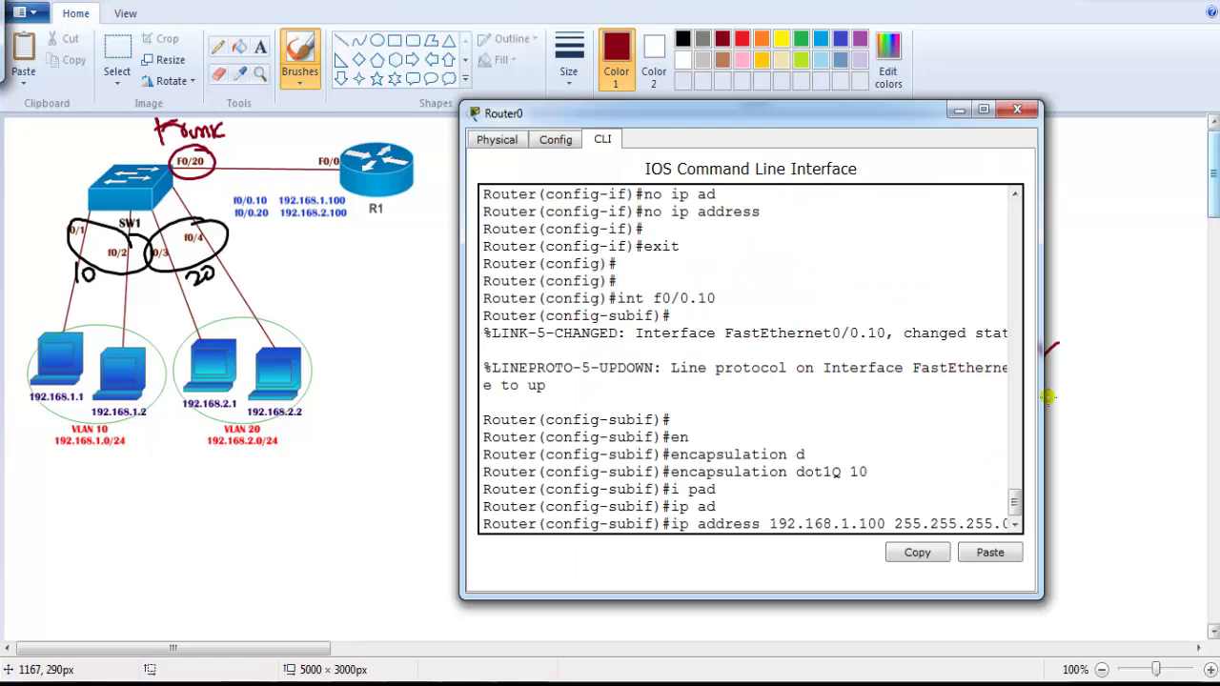
{"action": "key", "text": "Return"}
{"action": "key", "text": "Return"}
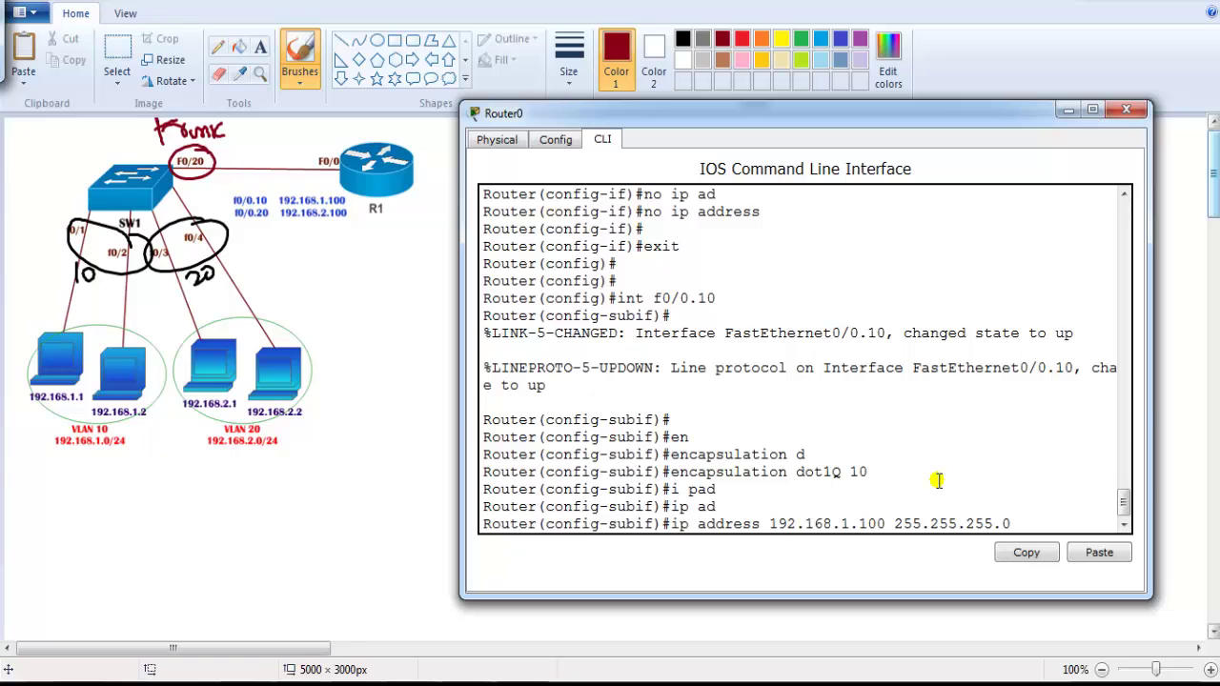
{"action": "type", "text": "no sh"}
{"action": "key", "text": "Tab"}
{"action": "key", "text": "Return"}
{"action": "key", "text": "Return"}
- Enter subinterface f0/0.20 and set its encapsulation to dot1Q 20
{"action": "type", "text": "exit"}
{"action": "key", "text": "Return"}
{"action": "type", "text": "int "}
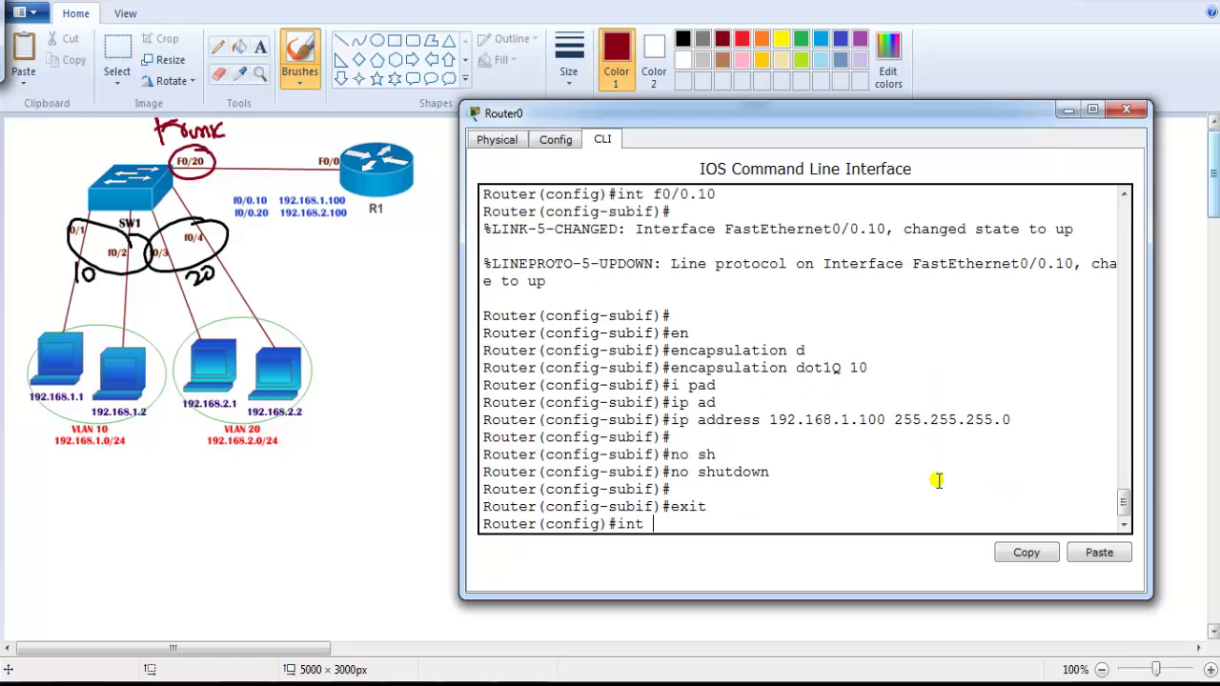
{"action": "type", "text": "f0/0.20"}
{"action": "key", "text": "Return"}
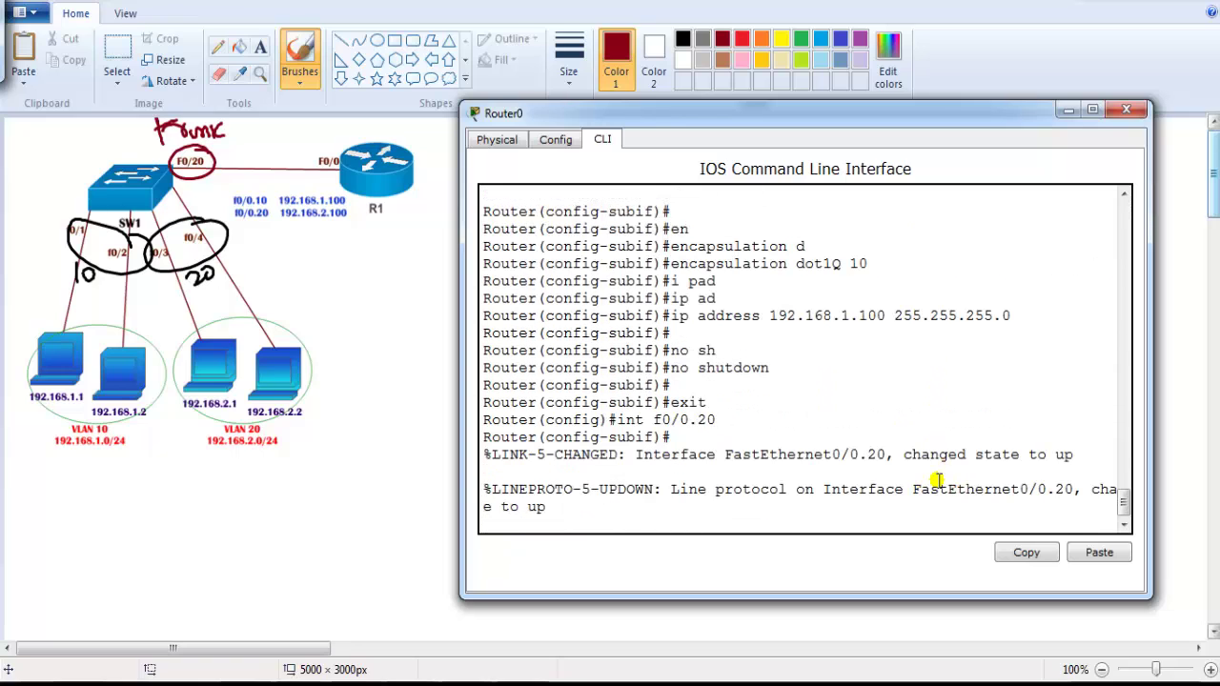
{"action": "key", "text": "Return"}
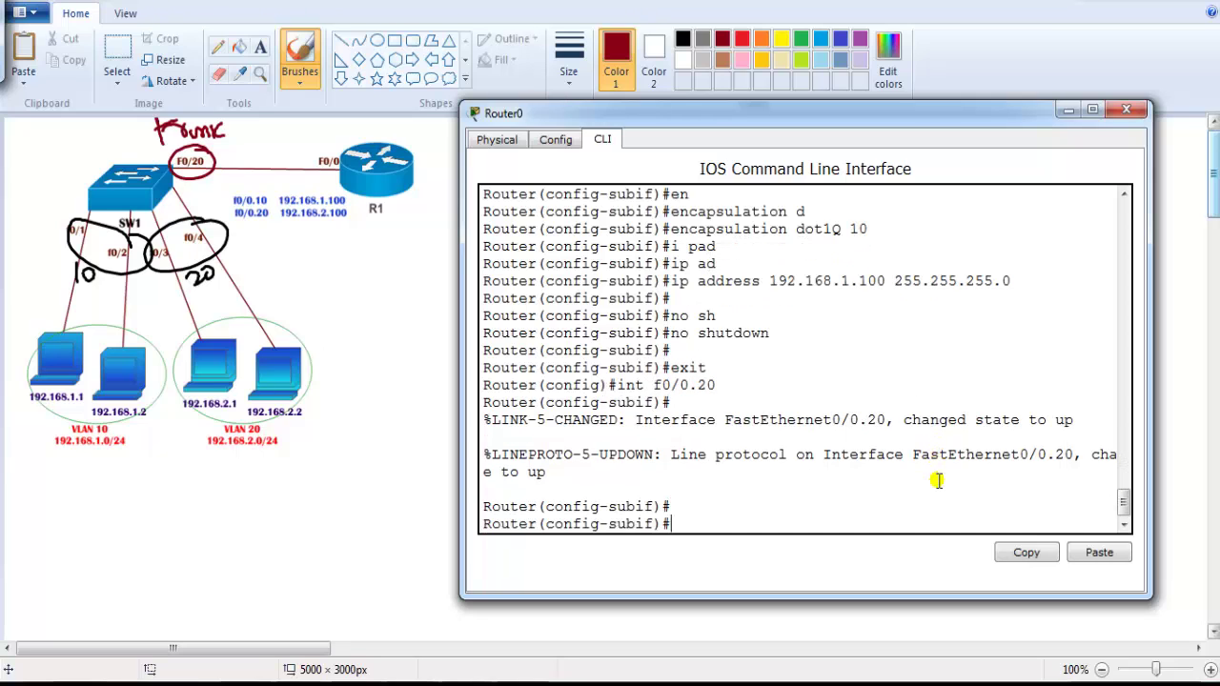
{"action": "type", "text": "en"}
{"action": "key", "text": "Tab"}
{"action": "type", "text": "d"}
{"action": "key", "text": "Tab"}
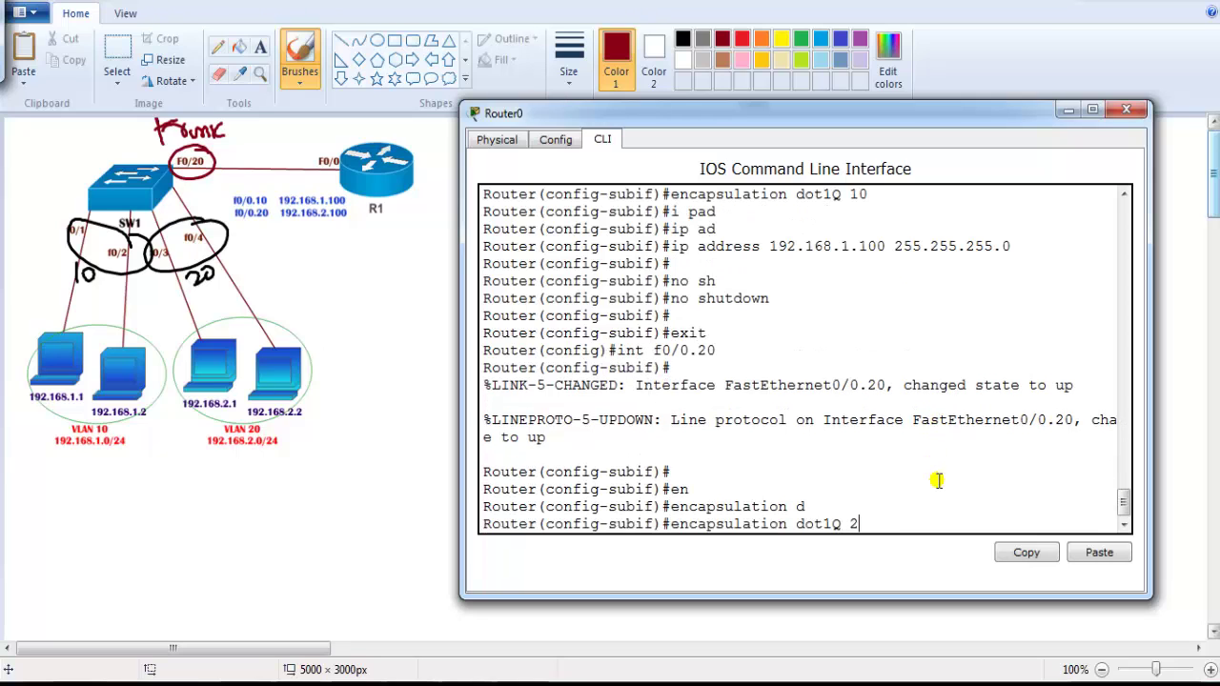
{"action": "key", "text": "Return"}
- Give f0/0.20 address 192.168.2.100 255.255.255.0, then end configuration mode
{"action": "type", "text": "sw"}
{"action": "key", "text": "Tab"}
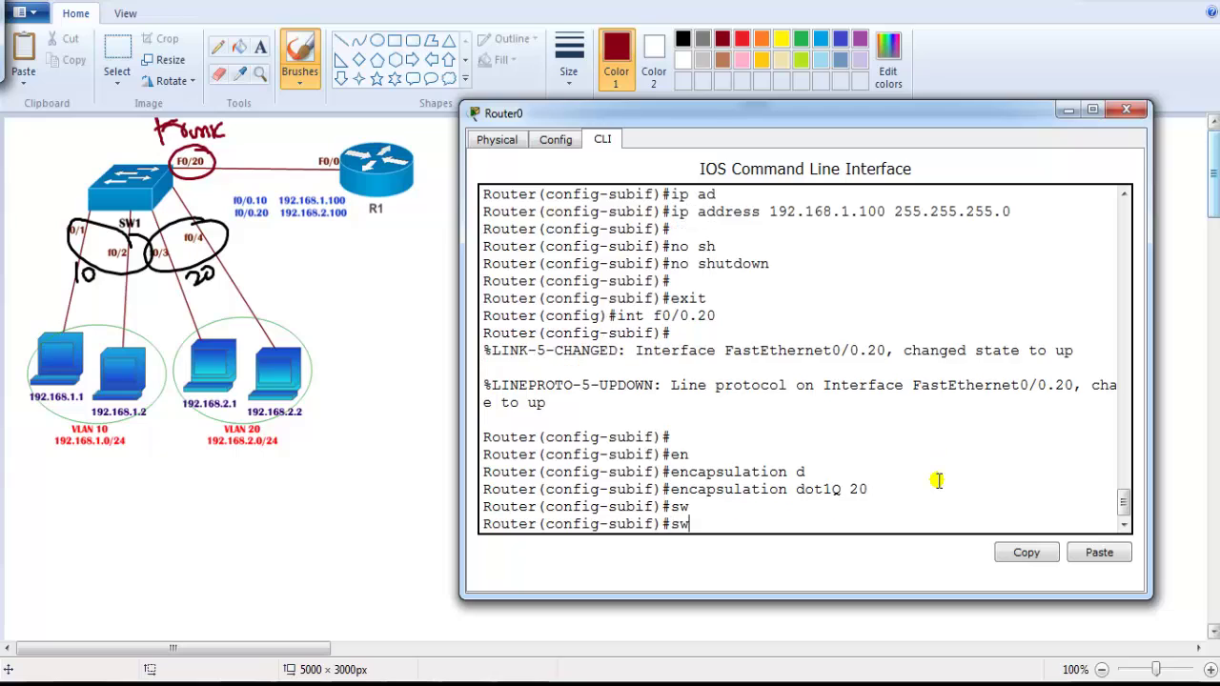
{"action": "type", "text": "t"}
{"action": "key", "text": "Tab"}
{"action": "key", "text": "BackSpace"}
{"action": "key", "text": "BackSpace"}
{"action": "key", "text": "Tab"}
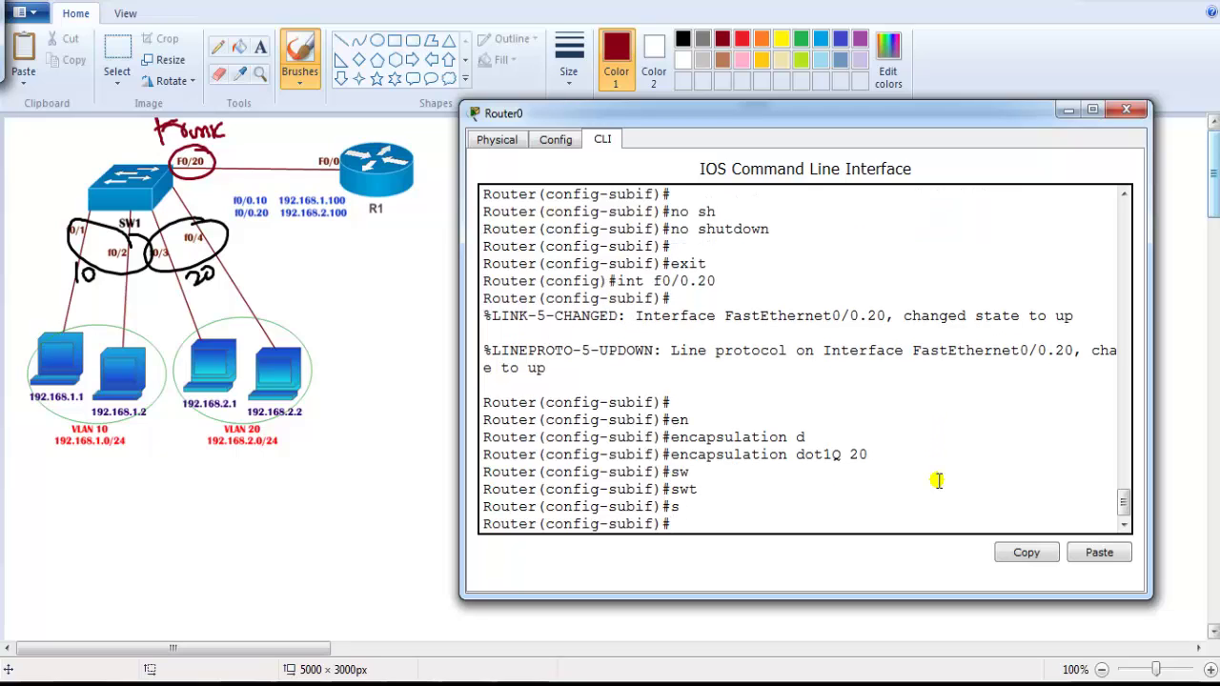
{"action": "type", "text": "ip ad"}
{"action": "key", "text": "Tab"}
{"action": "type", "text": "192.16"}
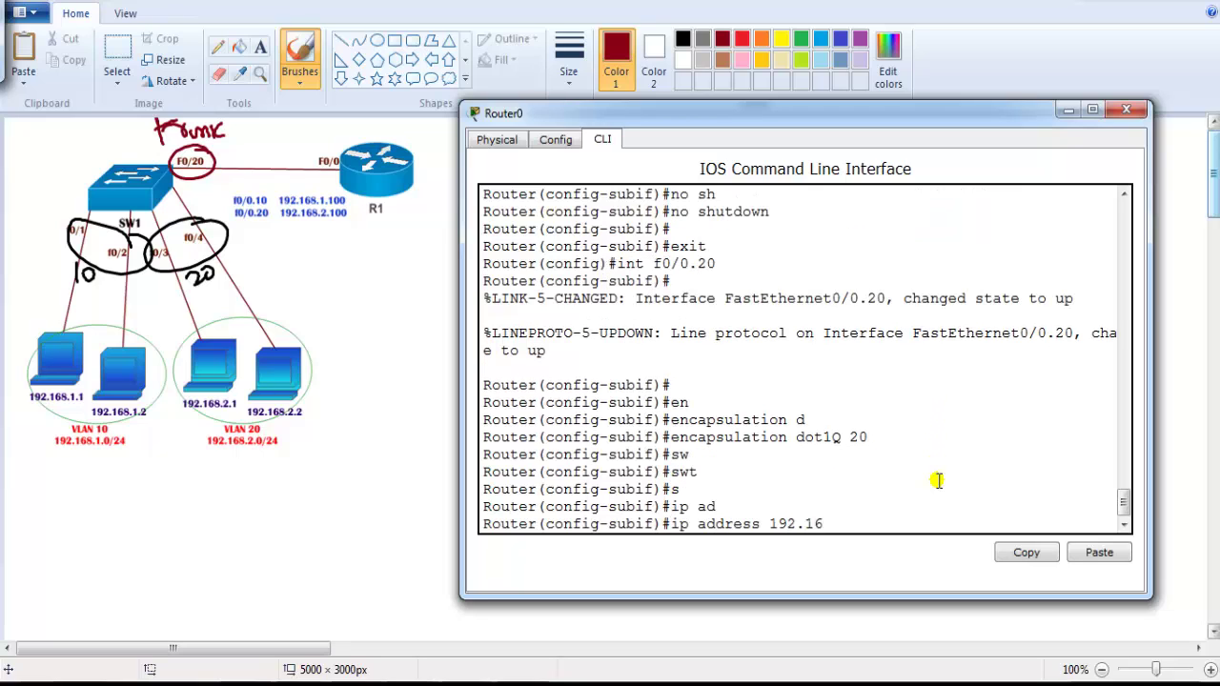
{"action": "type", "text": "8.2.100 255.255.255.255.0\\"}
{"action": "key", "text": "Return"}
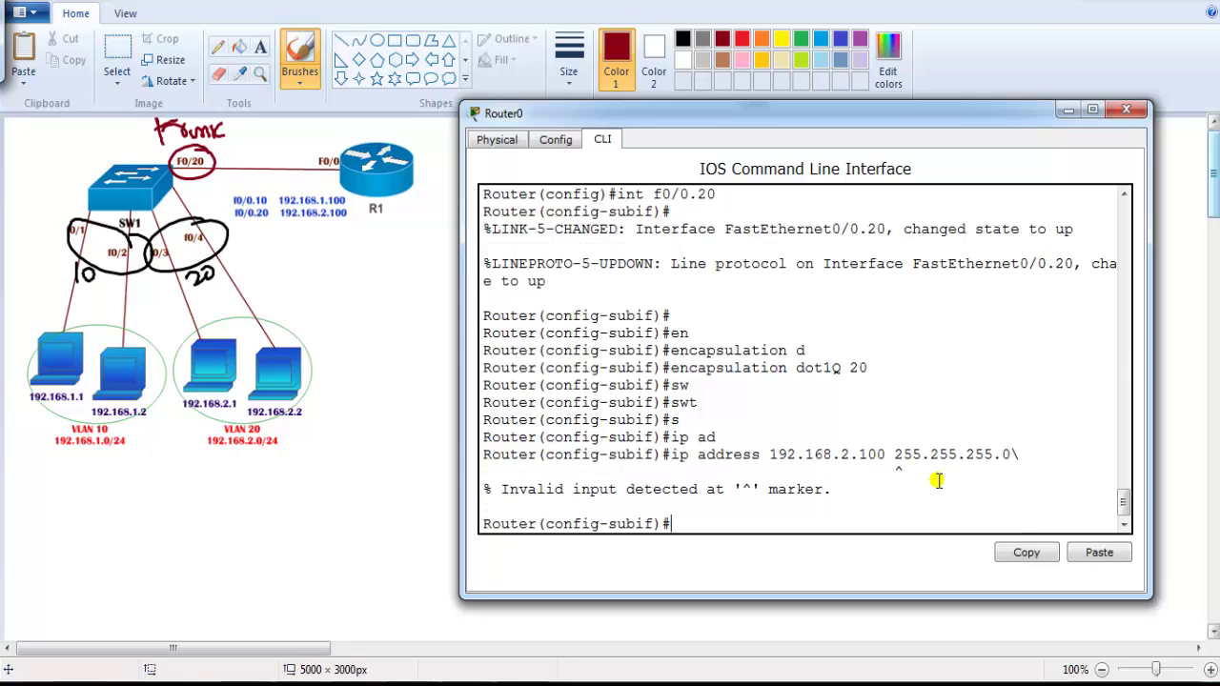
{"action": "key", "text": "Up"}
{"action": "key", "text": "Return"}
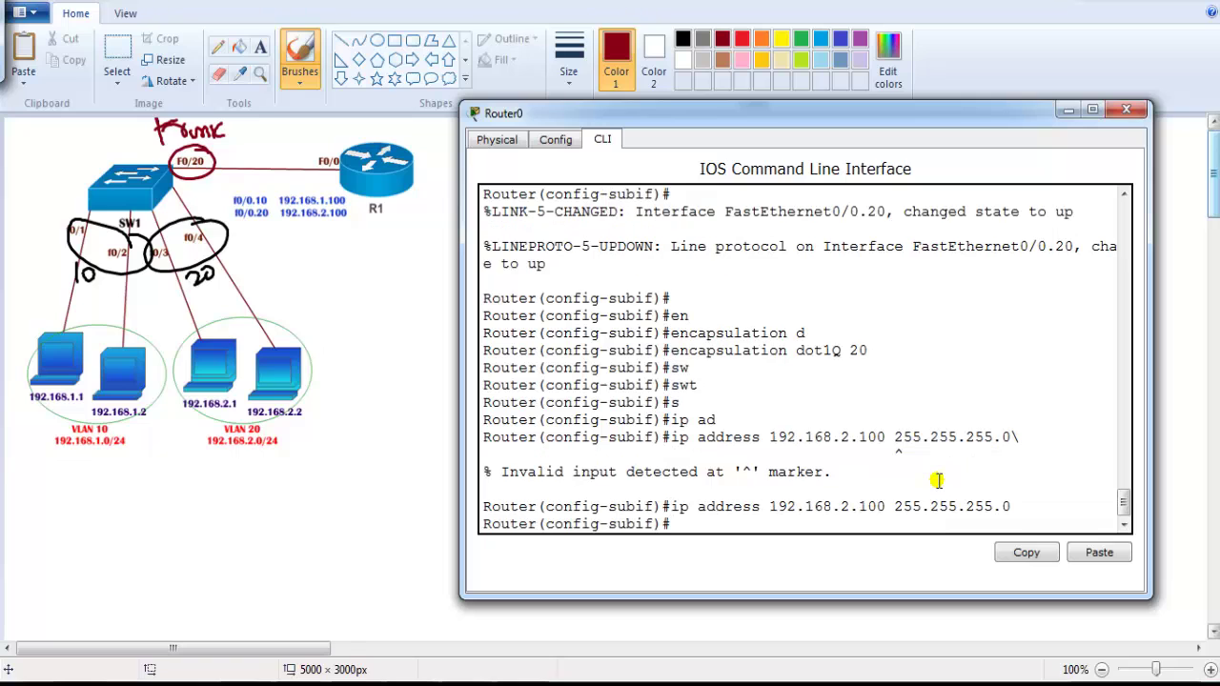
{"action": "type", "text": "end"}
{"action": "key", "text": "Return"}
- Run show ip interface brief and widen the CLI to reveal the Protocol column
{"action": "type", "text": "sh ip int br"}
{"action": "key", "text": "Tab"}
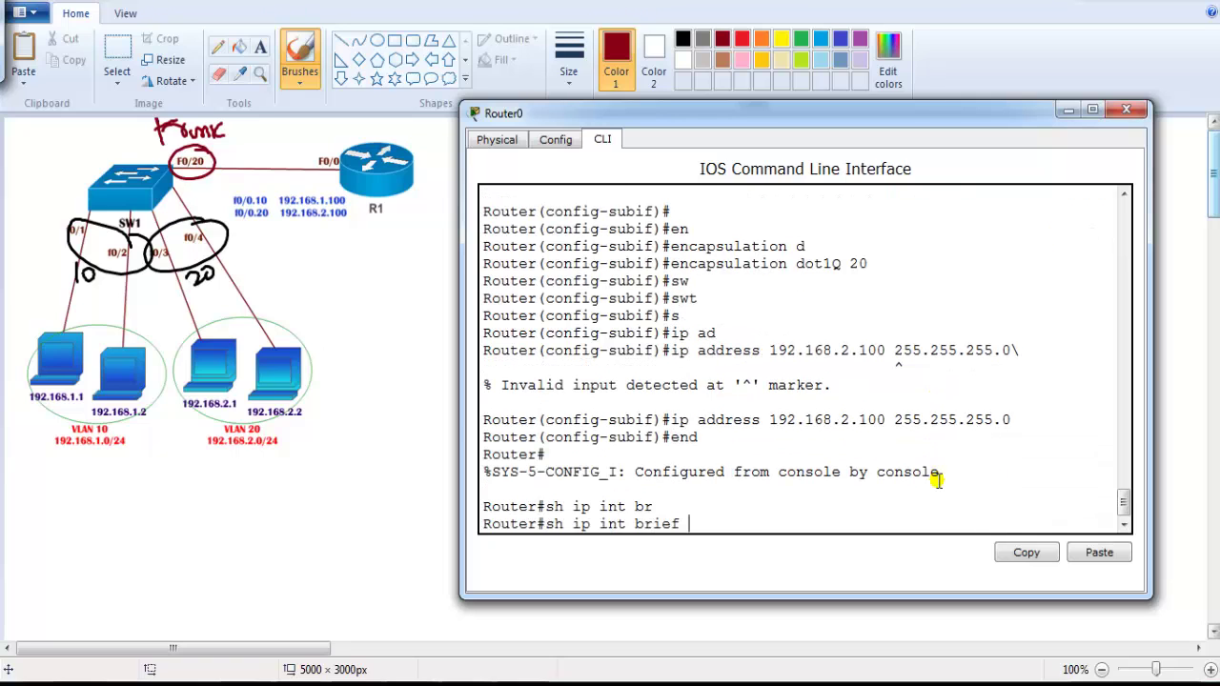
{"action": "key", "text": "Return"}
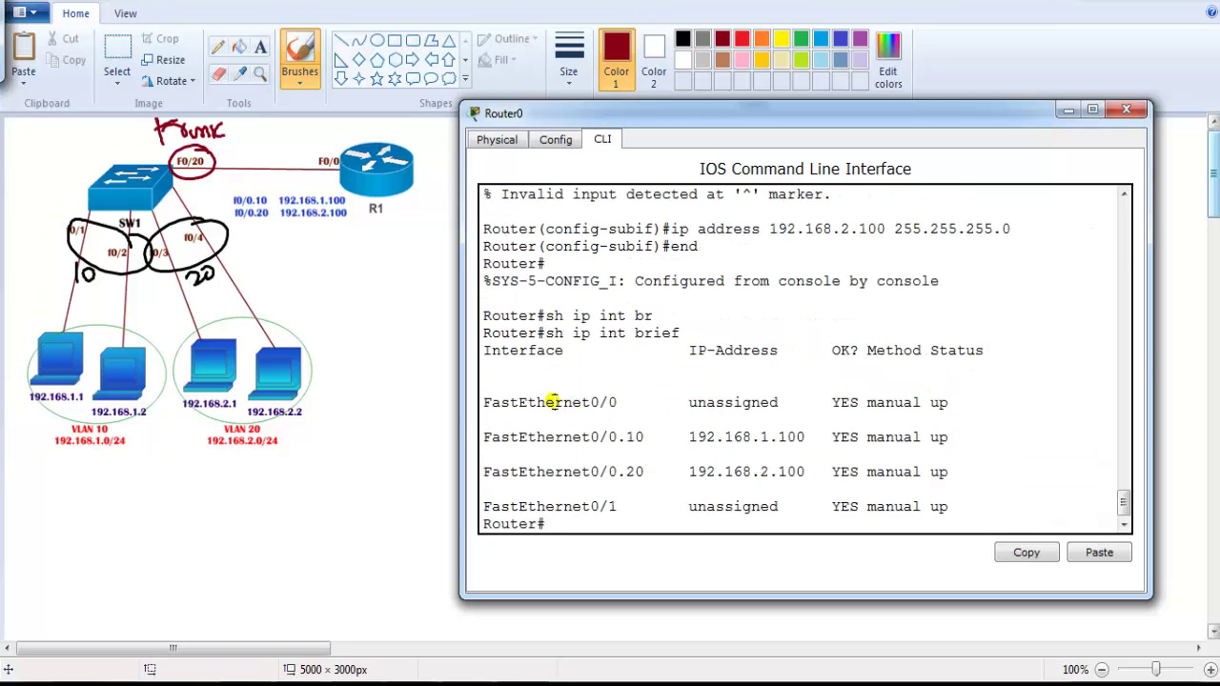
{"action": "left_click_drag", "start_coordinate": [555, 402], "coordinate": [976, 401]}
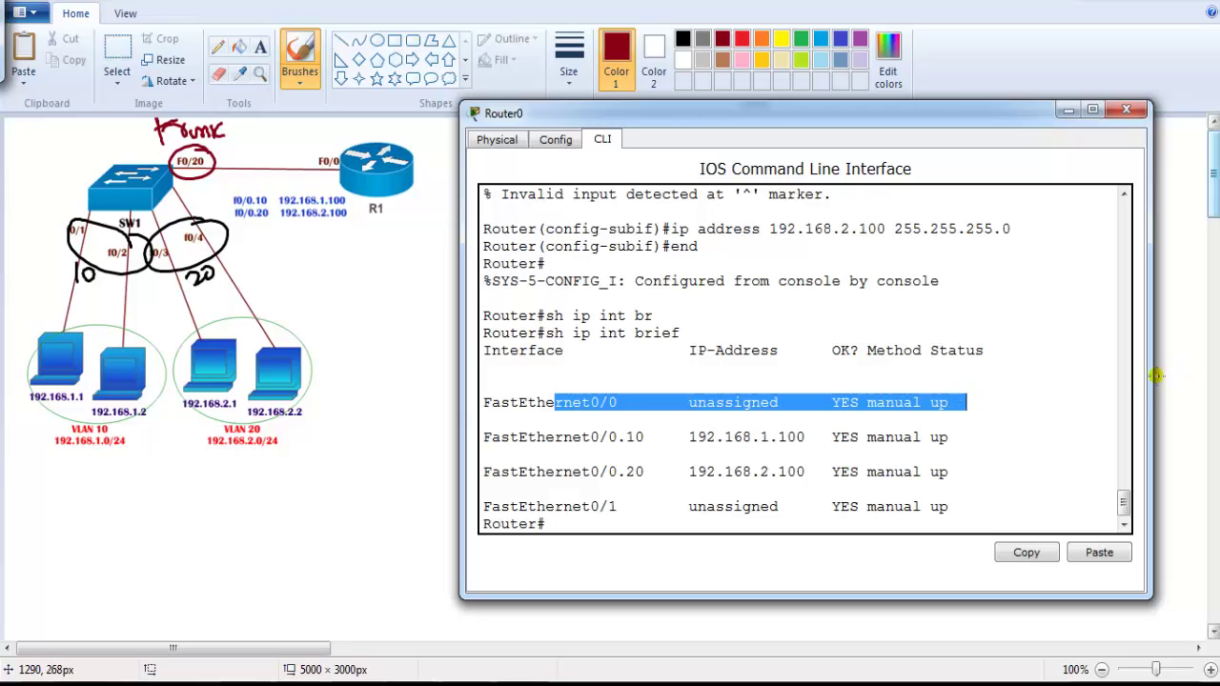
{"action": "left_click_drag", "start_coordinate": [1151, 376], "coordinate": [1218, 376]}
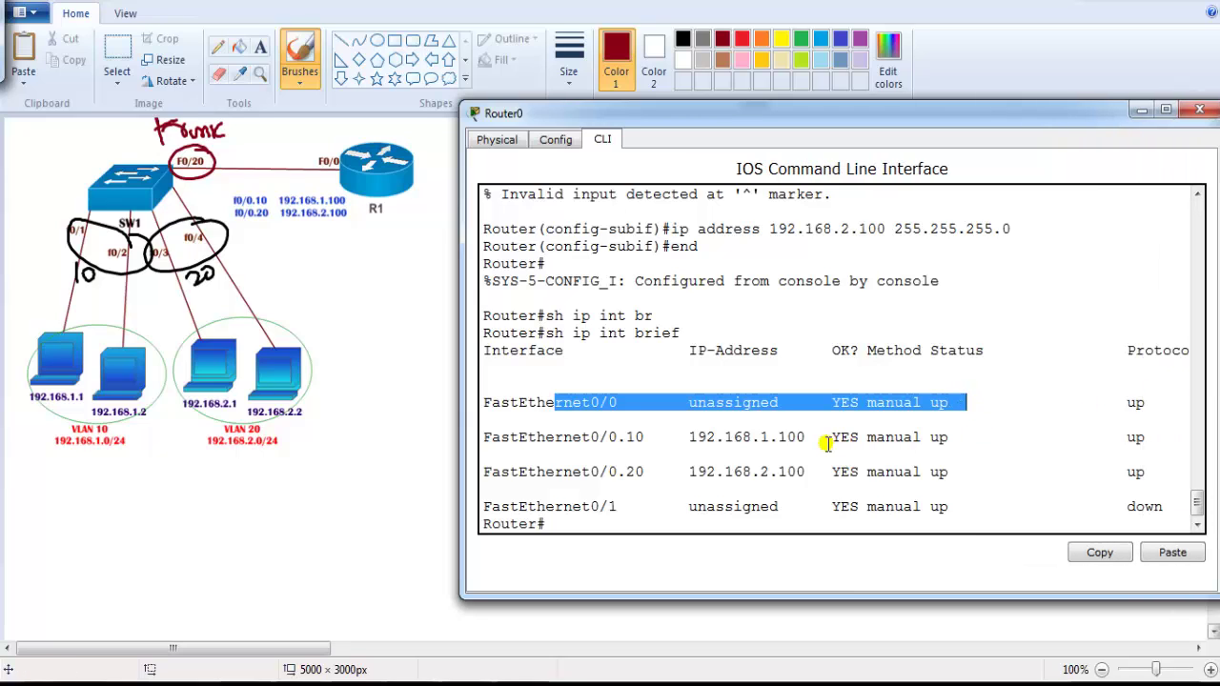
- Check the Fa0/0.10 and Fa0/0.20 rows are up/up, then minimise Router0
{"action": "left_click", "coordinate": [717, 440]}
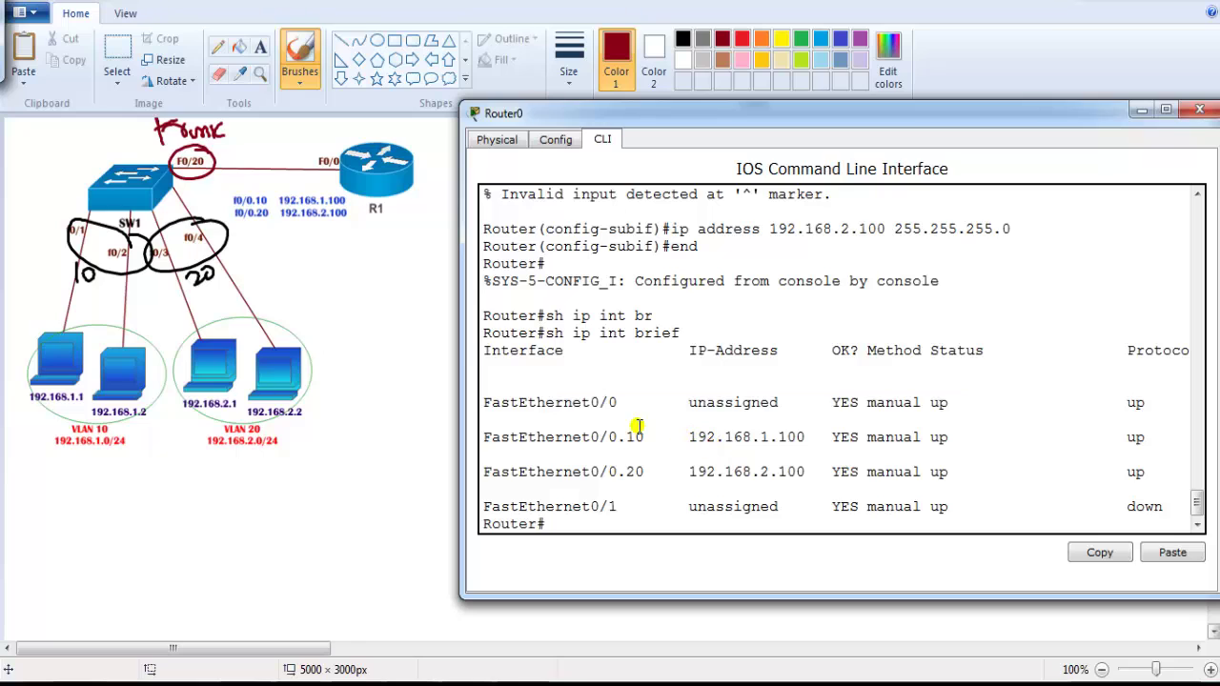
{"action": "left_click_drag", "start_coordinate": [591, 408], "coordinate": [824, 393]}
{"action": "left_click", "coordinate": [715, 437]}
{"action": "left_click_drag", "start_coordinate": [598, 436], "coordinate": [867, 475]}
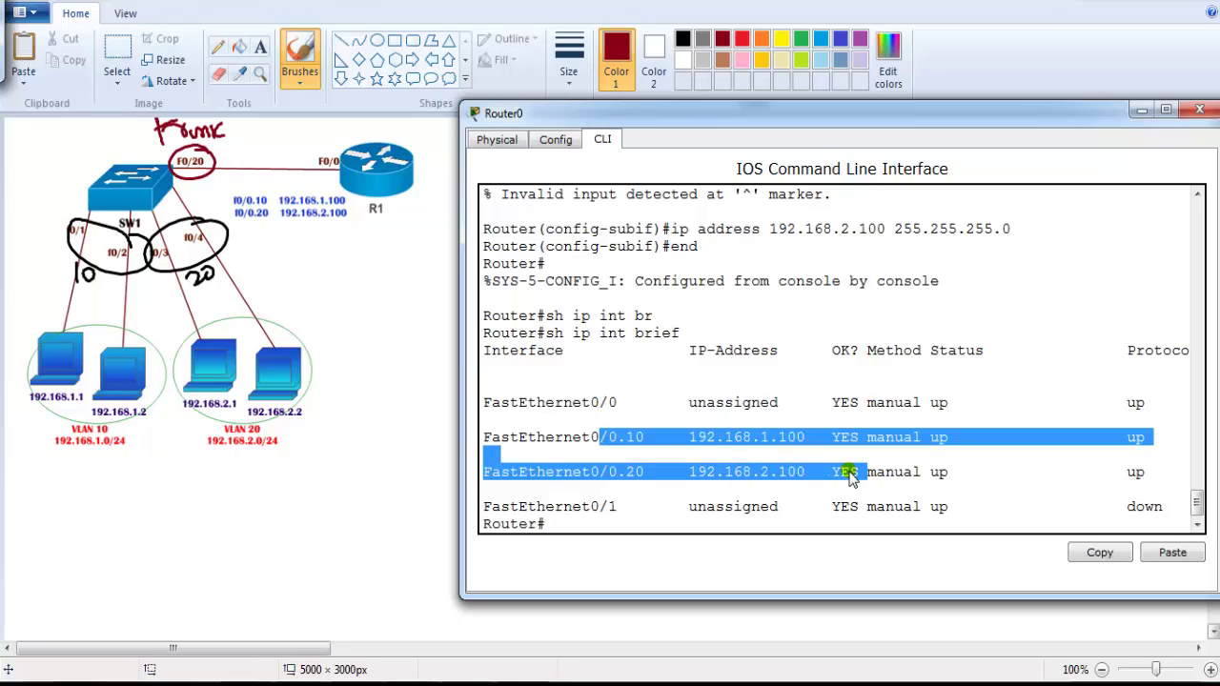
{"action": "left_click", "coordinate": [846, 471]}
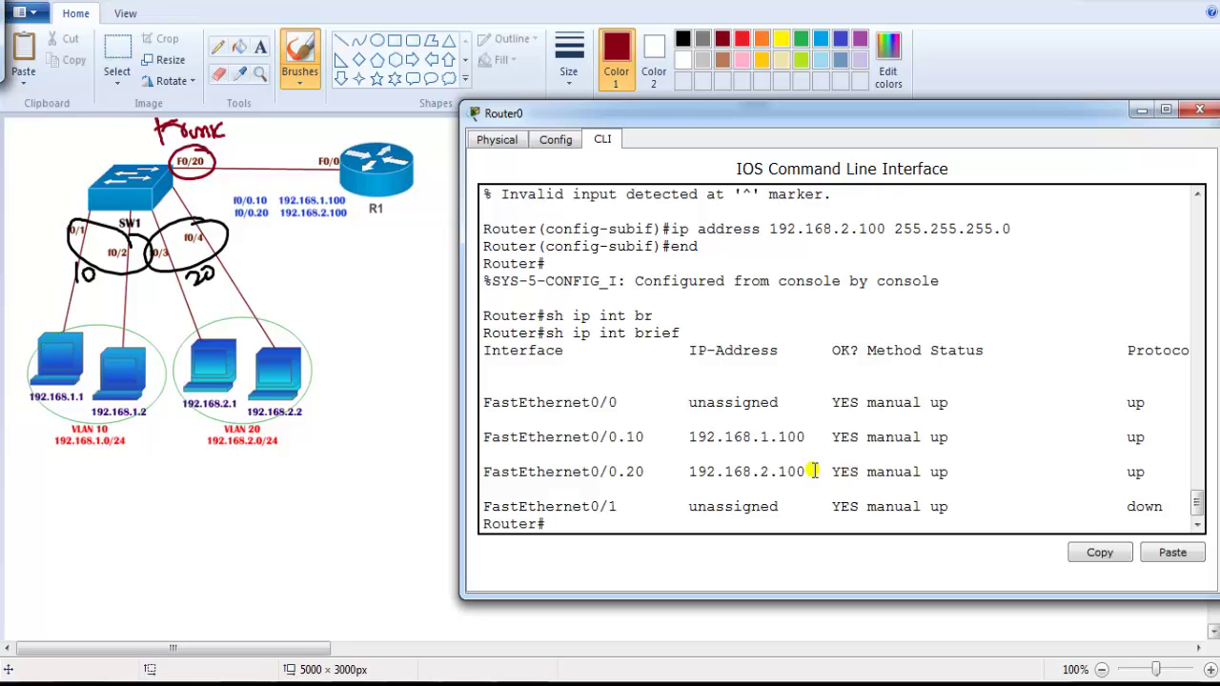
{"action": "left_click", "coordinate": [405, 373]}
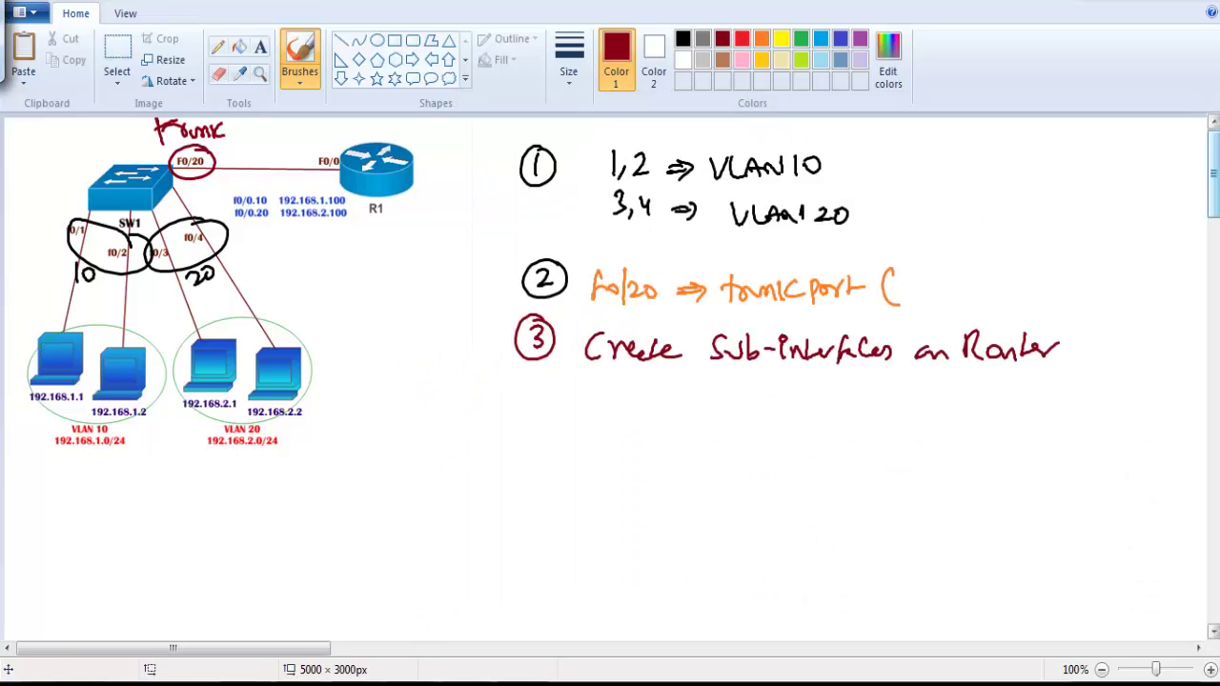
- Run ipconfig on PC0 to confirm address 192.168.1.1 and gateway 192.168.1.100
{"action": "left_click", "coordinate": [724, 596]}
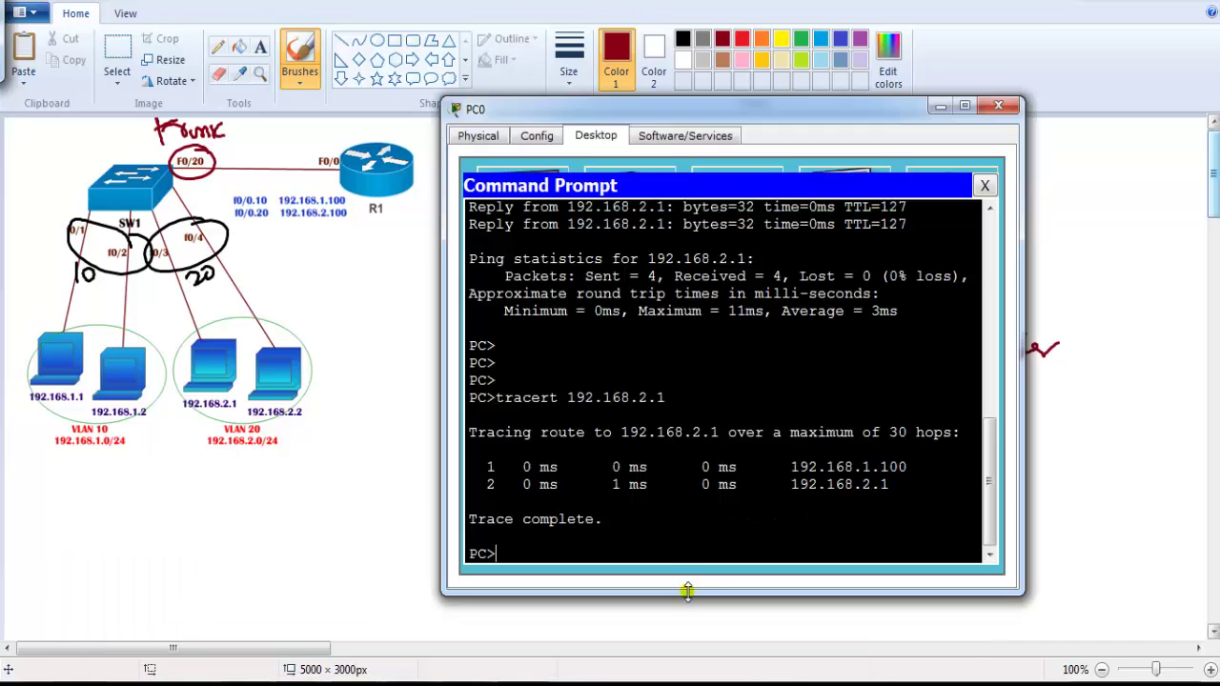
{"action": "key", "text": "Return"}
{"action": "key", "text": "Return"}
{"action": "key", "text": "Return"}
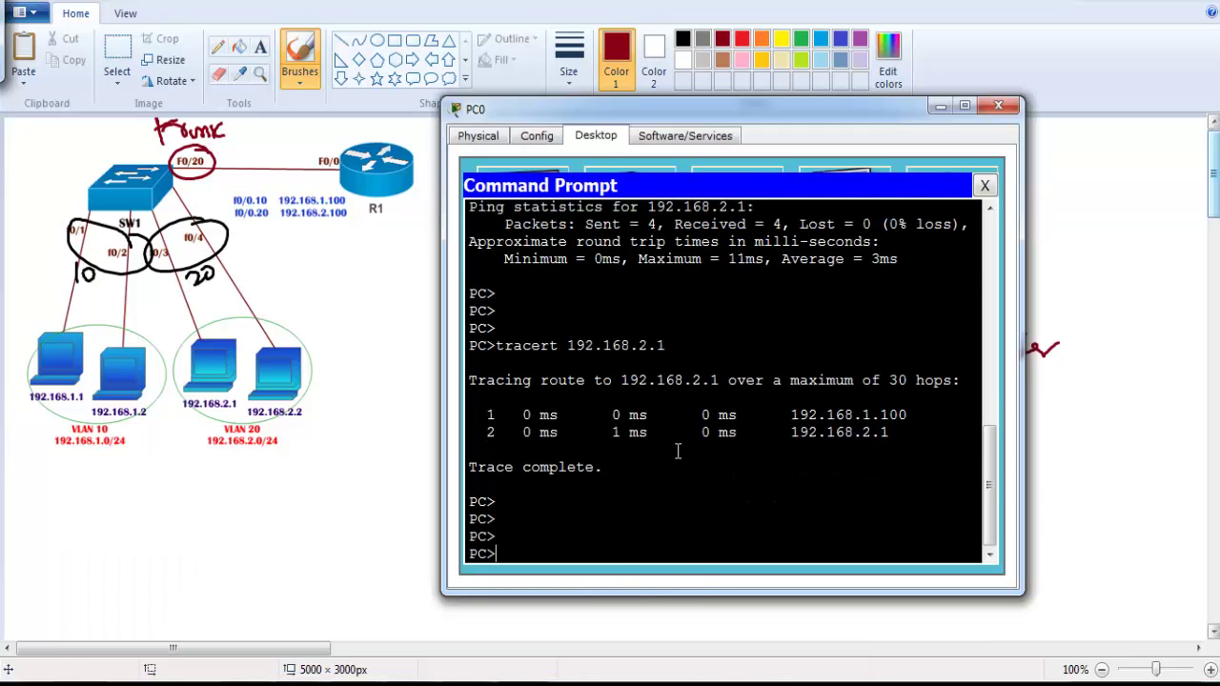
{"action": "key", "text": "Up"}
{"action": "key", "text": "Up"}
{"action": "key", "text": "Return"}
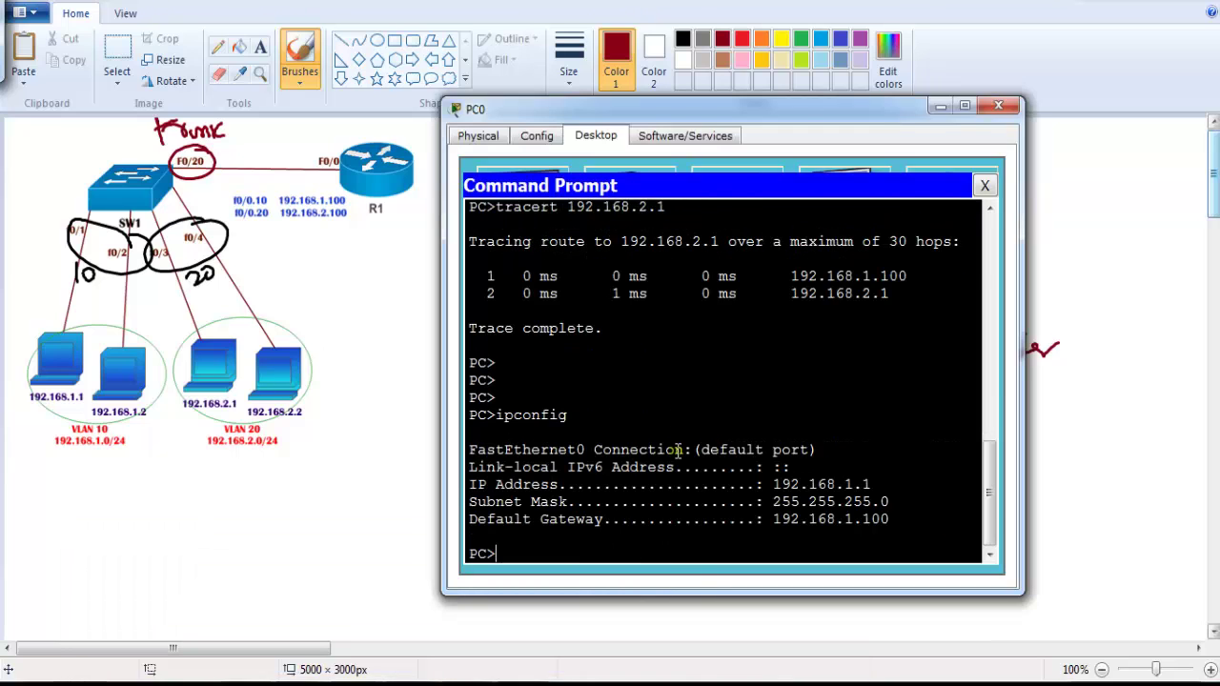
{"action": "left_click_drag", "start_coordinate": [738, 486], "coordinate": [929, 487]}
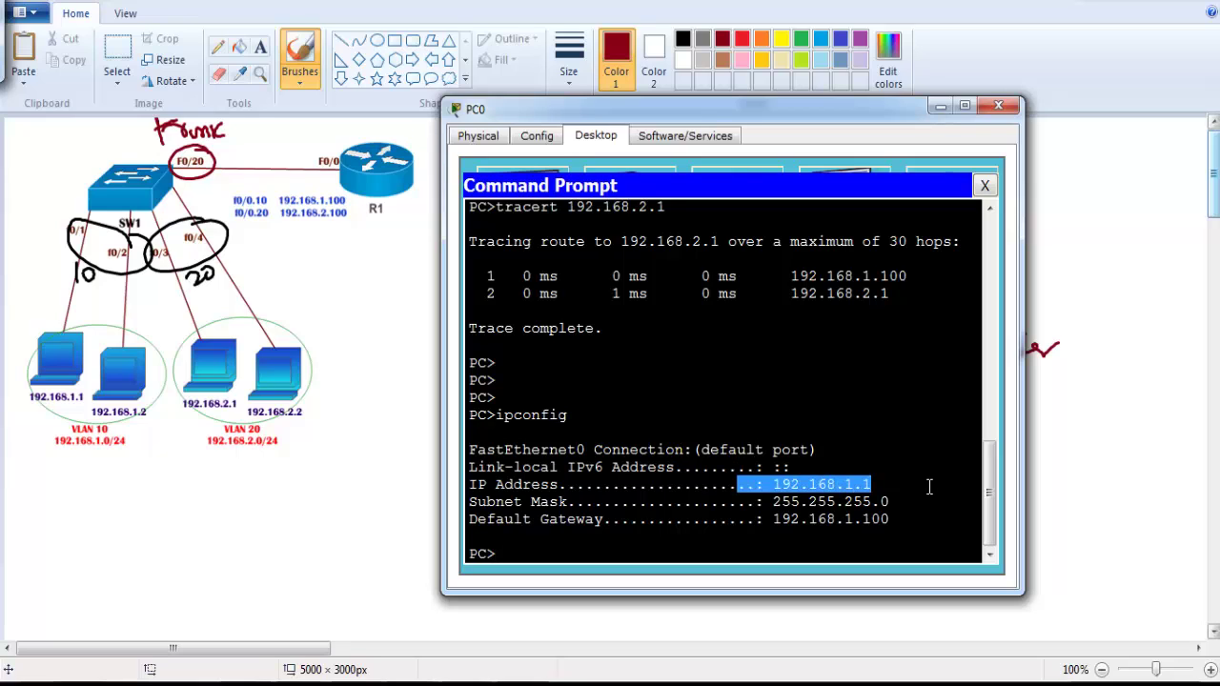
- Ping and tracert 192.168.2.1 from PC0, then minimise its window
{"action": "type", "text": "ping 192.168.2.1"}
{"action": "key", "text": "Return"}
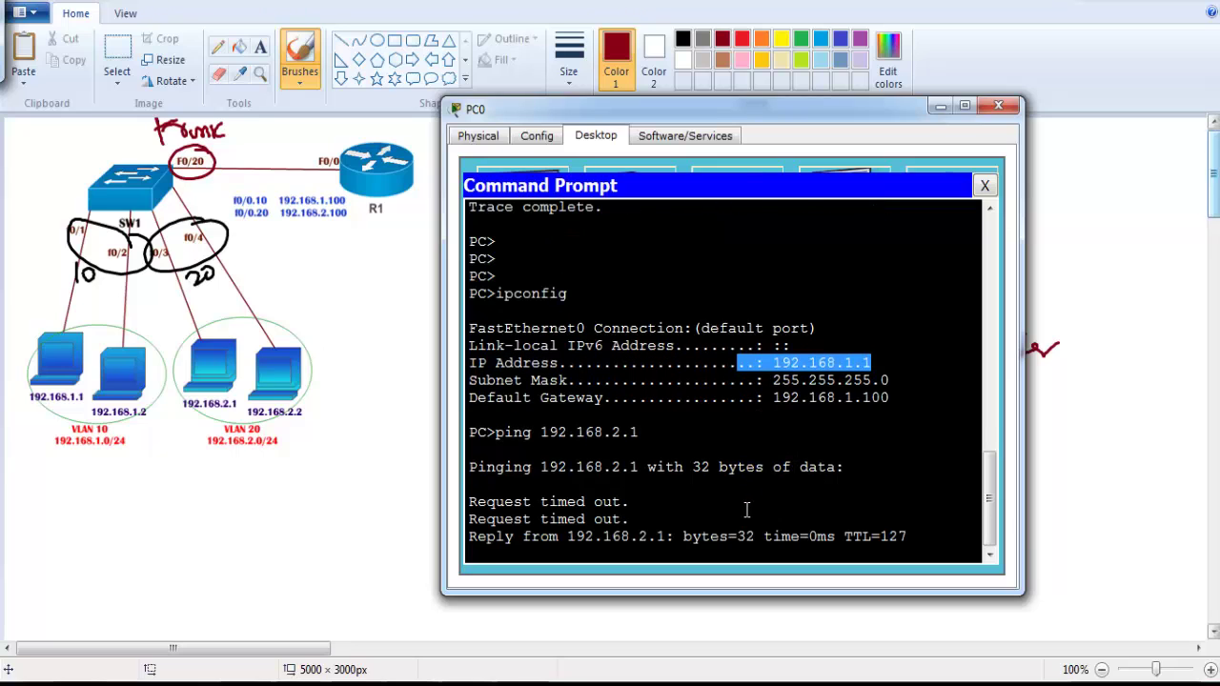
{"action": "left_click_drag", "start_coordinate": [722, 431], "coordinate": [734, 437]}
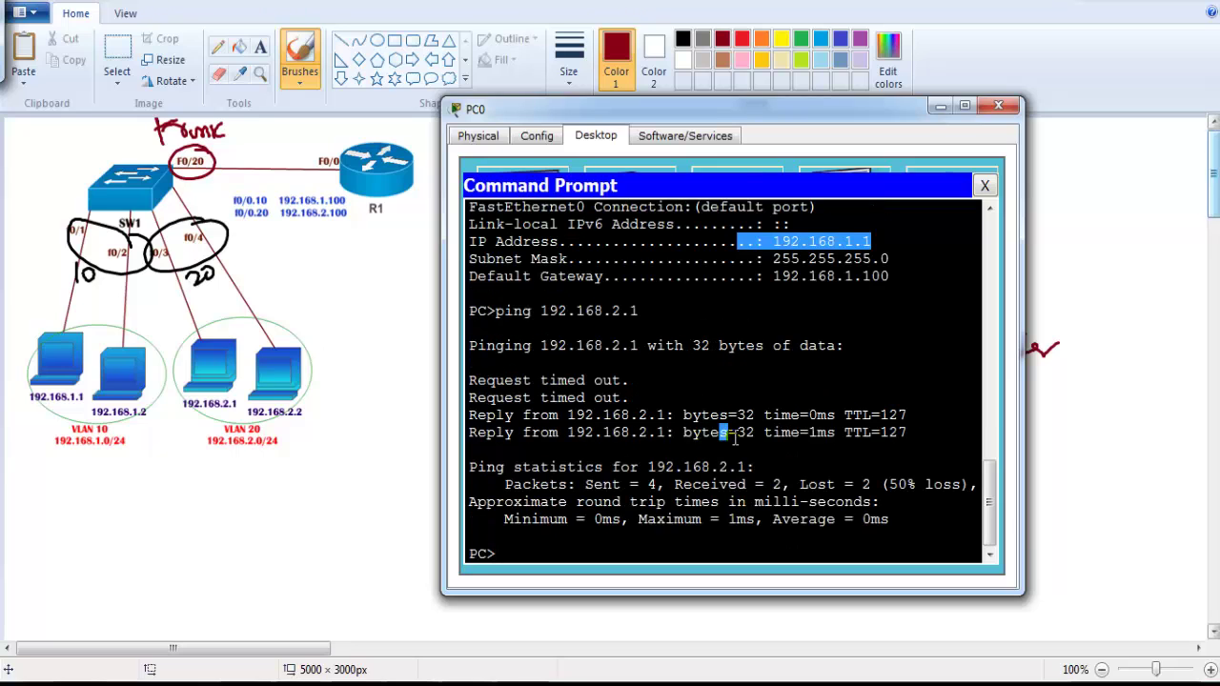
{"action": "key", "text": "Return"}
{"action": "key", "text": "Return"}
{"action": "type", "text": "tracert 192.168.2.1"}
{"action": "key", "text": "Return"}
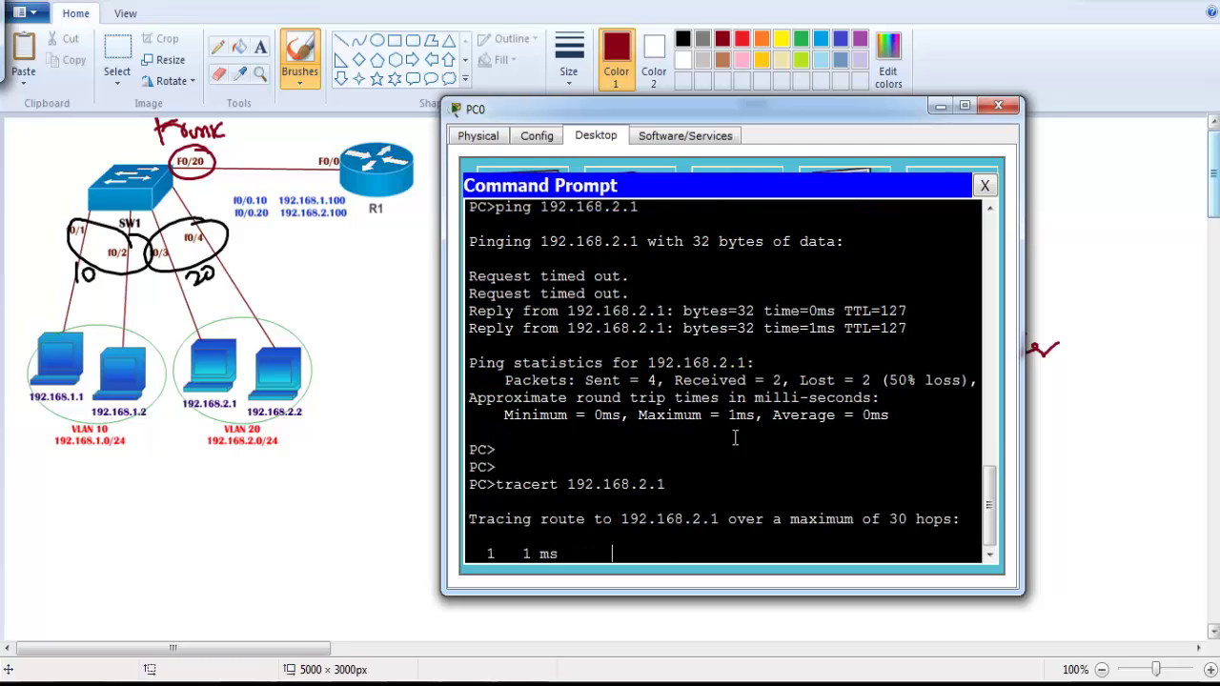
{"action": "left_click_drag", "start_coordinate": [777, 464], "coordinate": [912, 501]}
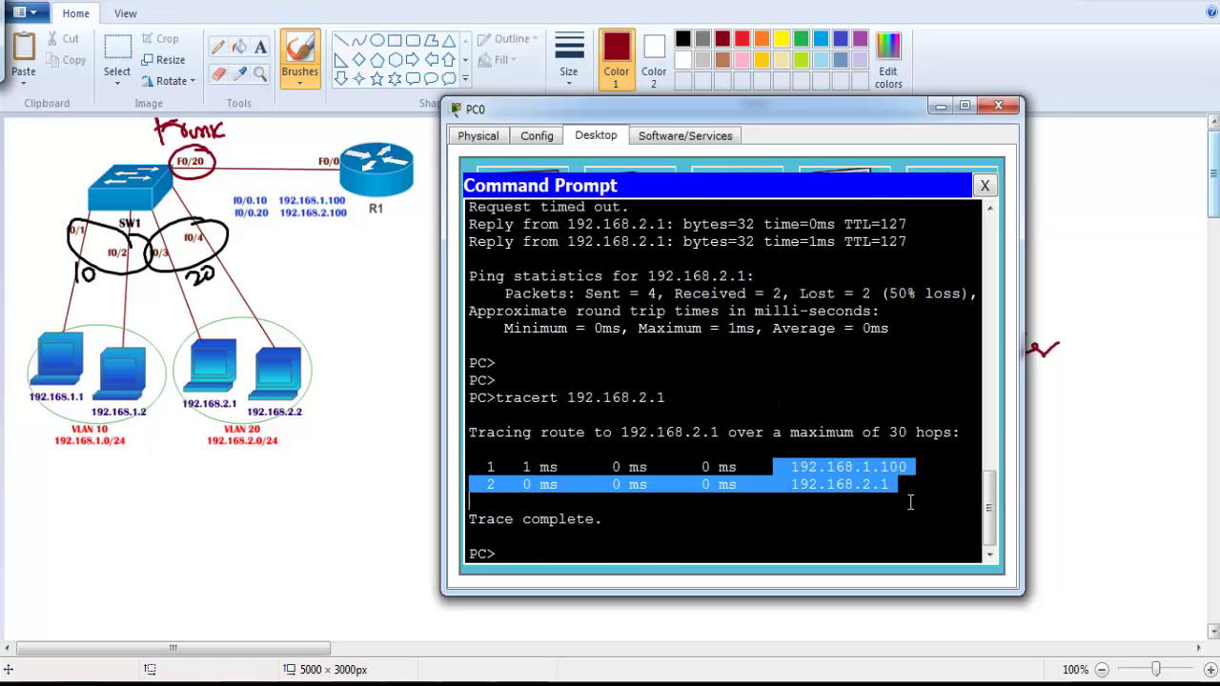
{"action": "left_click", "coordinate": [405, 412]}
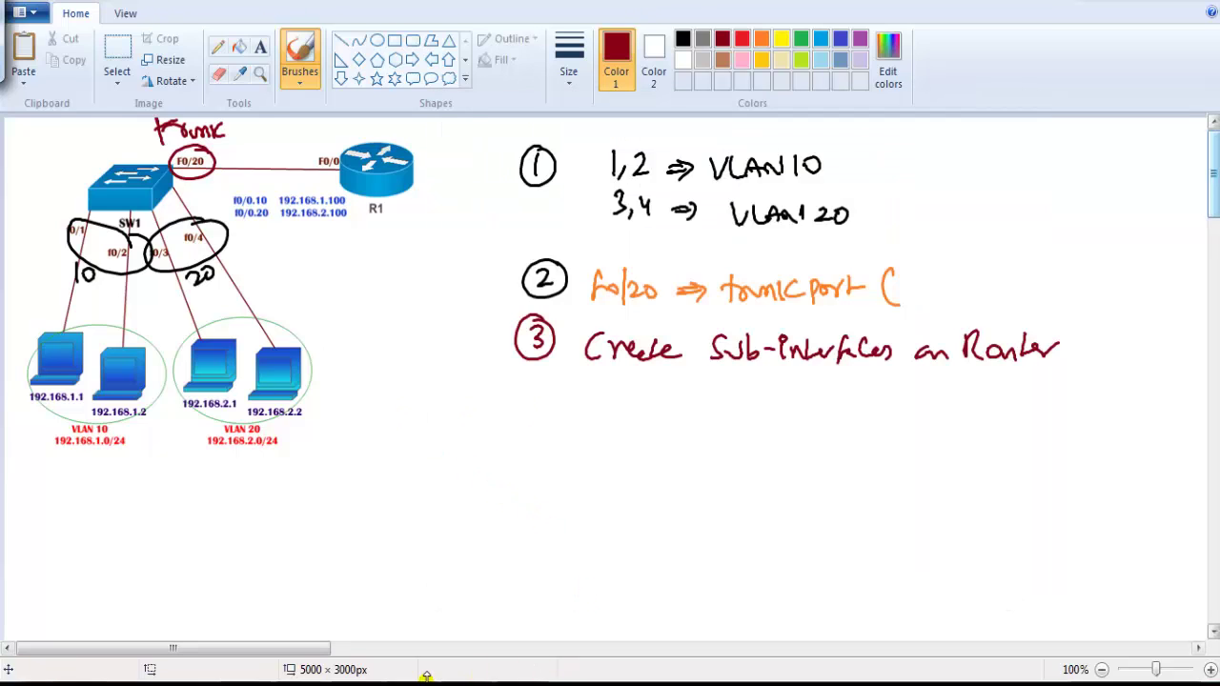
- Bring up the slide show and navigate back to the trunk link configuration slide
{"action": "mouse_move", "coordinate": [426, 675]}
{"action": "left_click", "coordinate": [510, 591]}
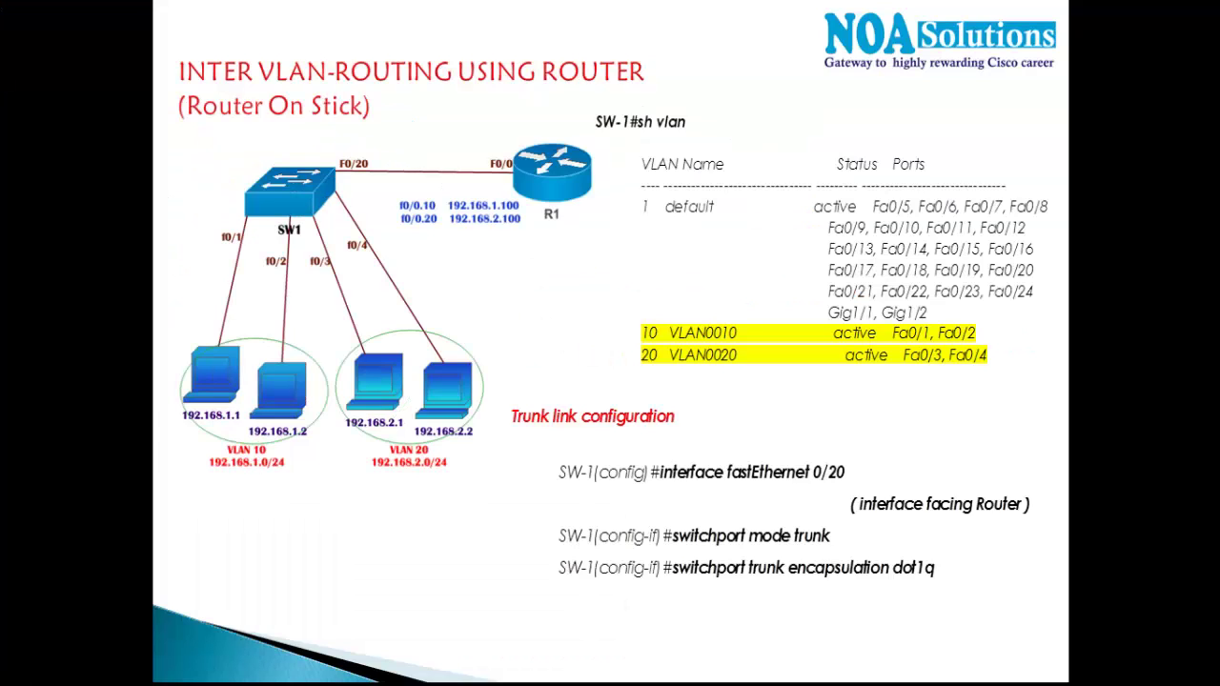
{"action": "key", "text": "Right"}
{"action": "key", "text": "Left"}
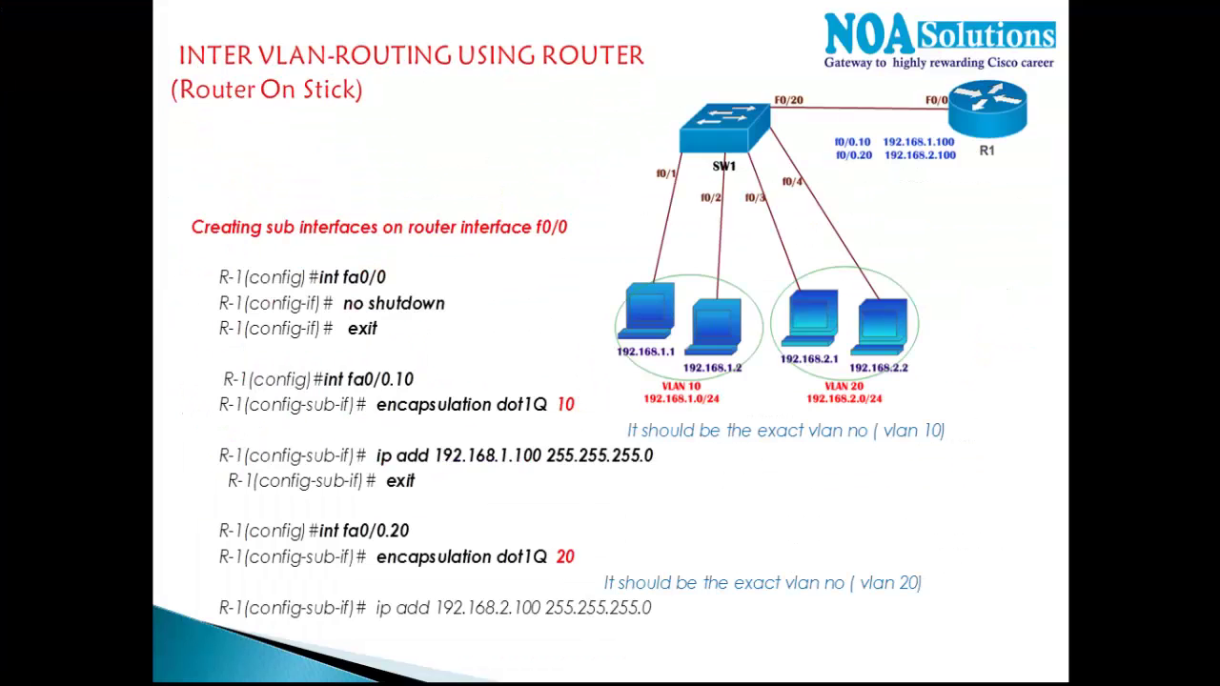
{"action": "key", "text": "Left"}
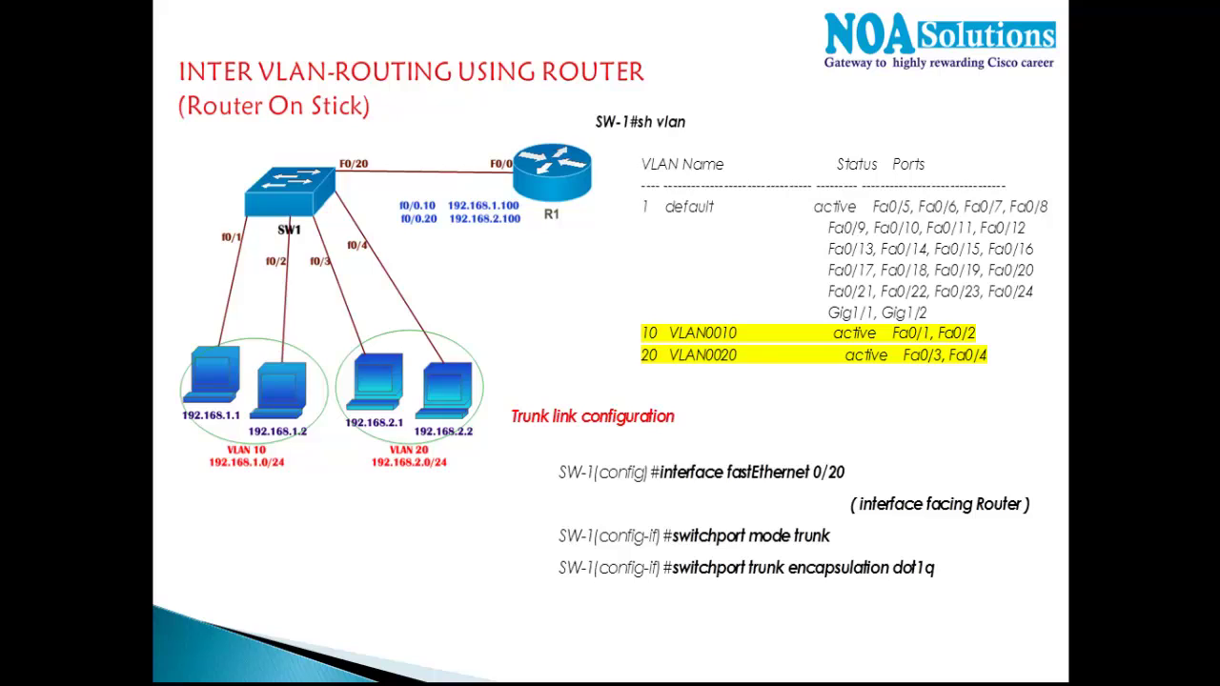
{"action": "key", "text": "Right"}
{"action": "key", "text": "Left"}
- Ink the port groups as VLAN 10 and 20, and mark F0/20 and 0/20 as trunk
{"action": "mouse_move", "coordinate": [279, 241]}
{"action": "left_mouse_down"}
{"action": "mouse_move", "coordinate": [206, 247]}
{"action": "mouse_move", "coordinate": [286, 236]}
{"action": "left_mouse_up"}
{"action": "left_click_drag", "start_coordinate": [374, 221], "coordinate": [370, 233]}
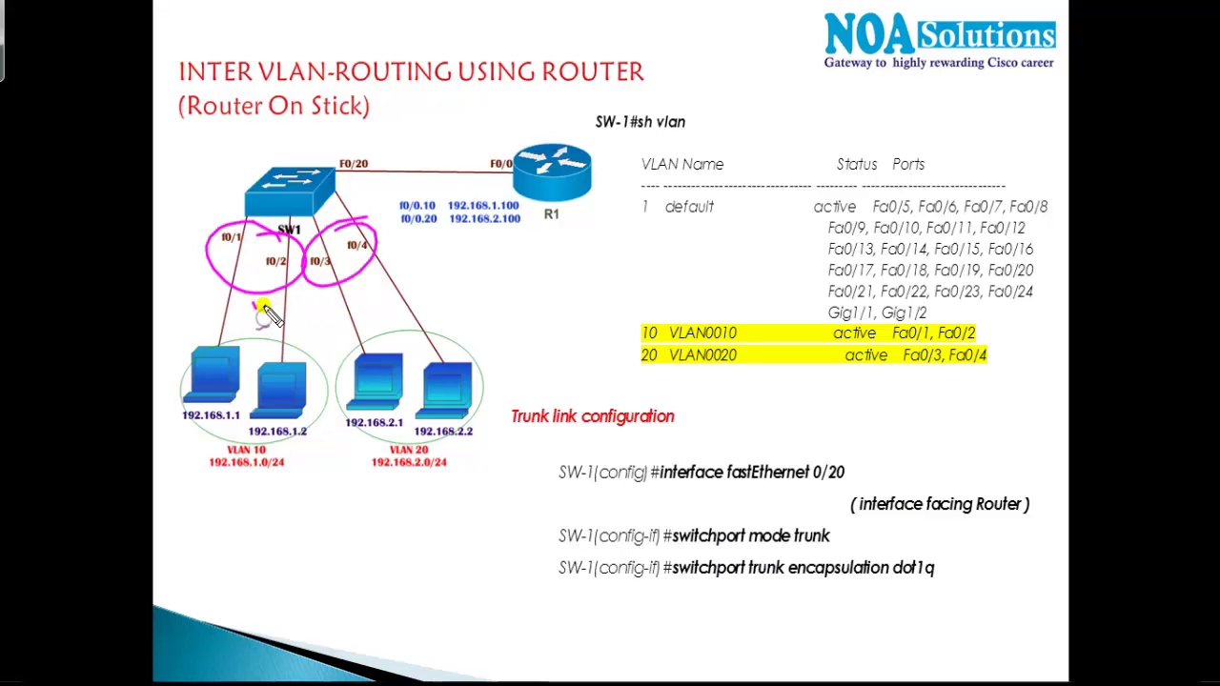
{"action": "left_click_drag", "start_coordinate": [260, 301], "coordinate": [273, 305]}
{"action": "left_click_drag", "start_coordinate": [357, 282], "coordinate": [384, 282]}
{"action": "mouse_move", "coordinate": [362, 149]}
{"action": "left_mouse_down"}
{"action": "mouse_move", "coordinate": [342, 151]}
{"action": "mouse_move", "coordinate": [332, 189]}
{"action": "left_mouse_up"}
{"action": "left_click_drag", "start_coordinate": [334, 129], "coordinate": [414, 120]}
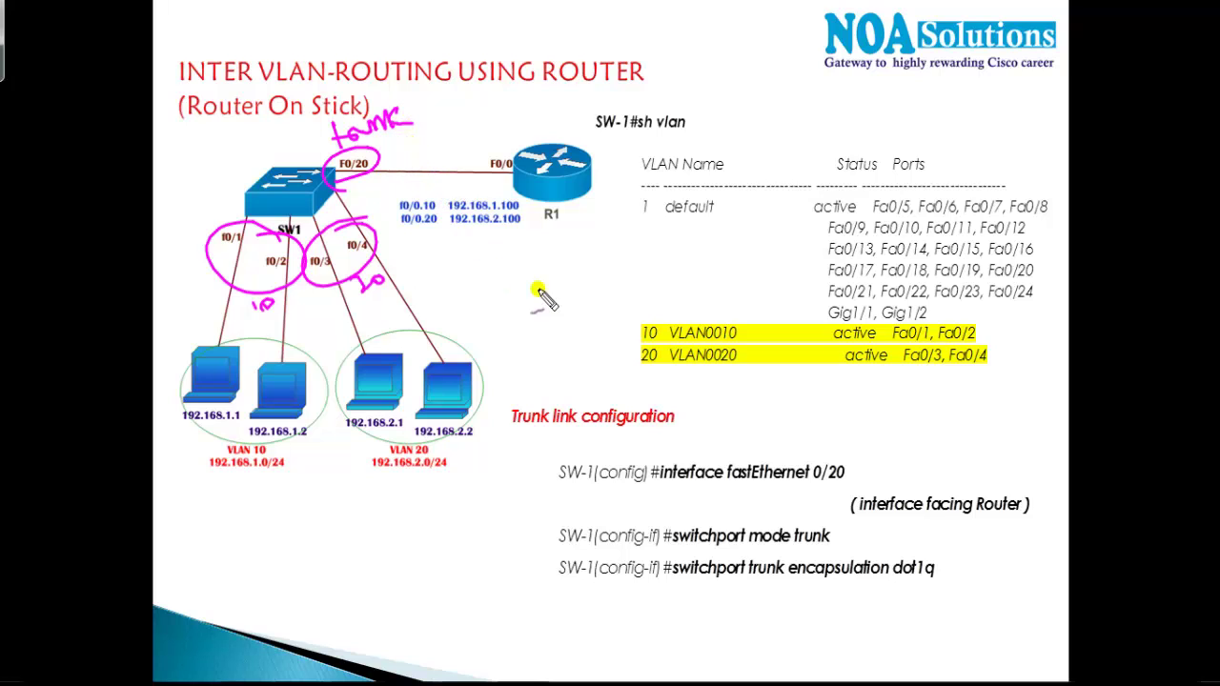
{"action": "mouse_move", "coordinate": [817, 497]}
{"action": "left_mouse_down"}
{"action": "mouse_move", "coordinate": [858, 486]}
{"action": "mouse_move", "coordinate": [845, 550]}
{"action": "mouse_move", "coordinate": [850, 540]}
{"action": "left_mouse_up"}
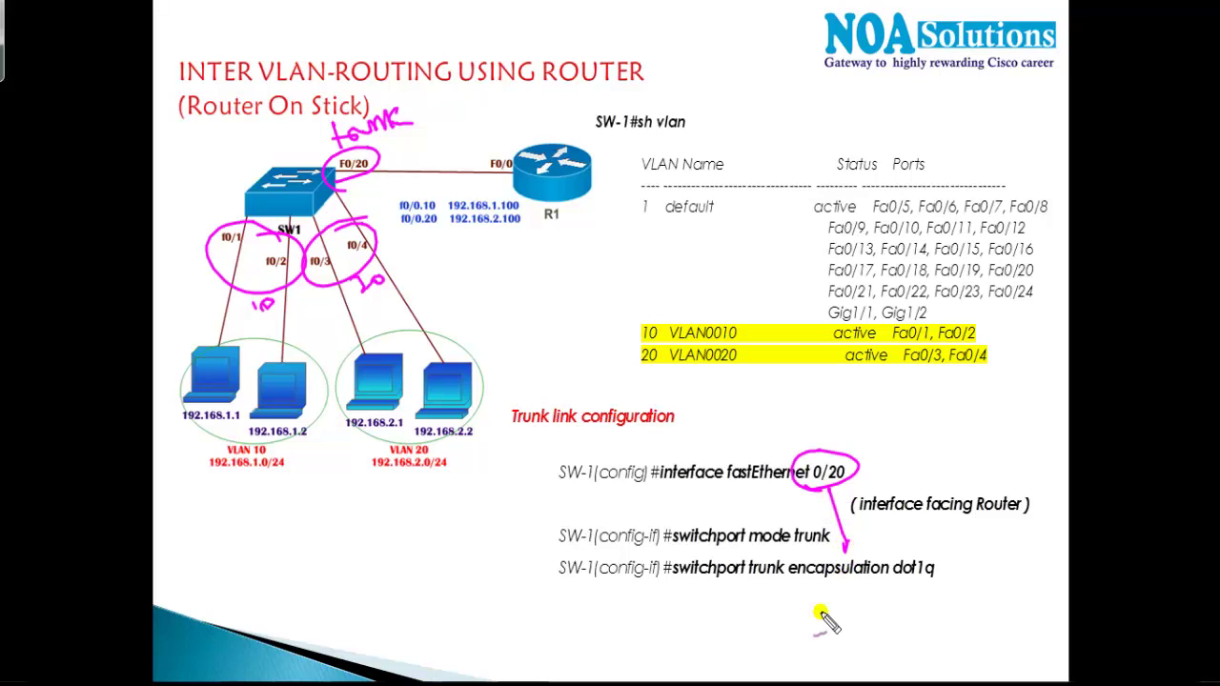